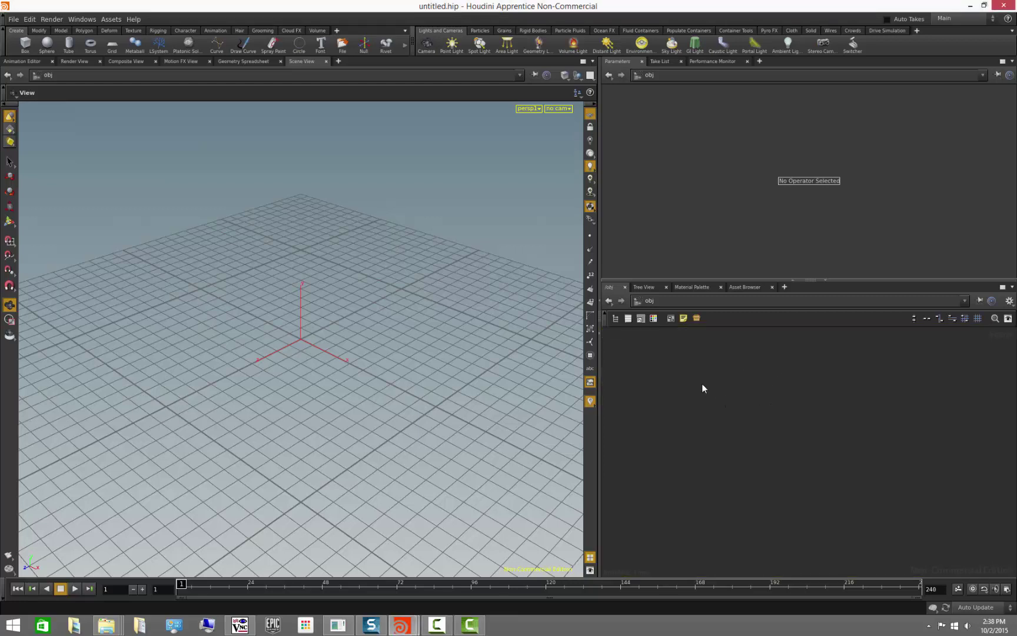
# - Create a geo1 Geometry object and step inside it
pyautogui.press('Tab')
pyautogui.write('geo')
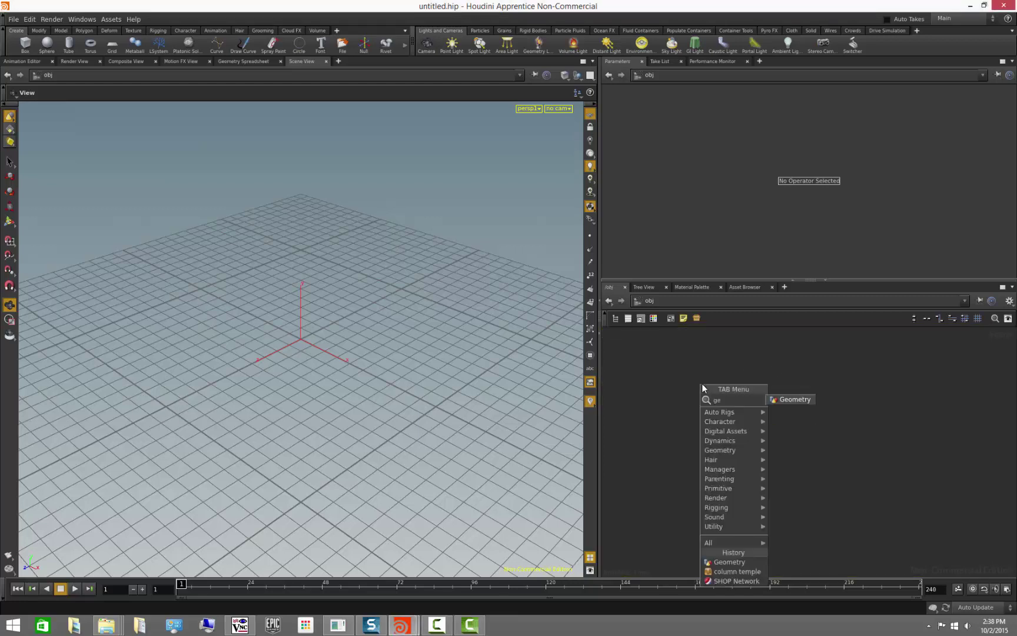
pyautogui.press('Return')
pyautogui.click(702, 386)
pyautogui.doubleClick(702, 383)
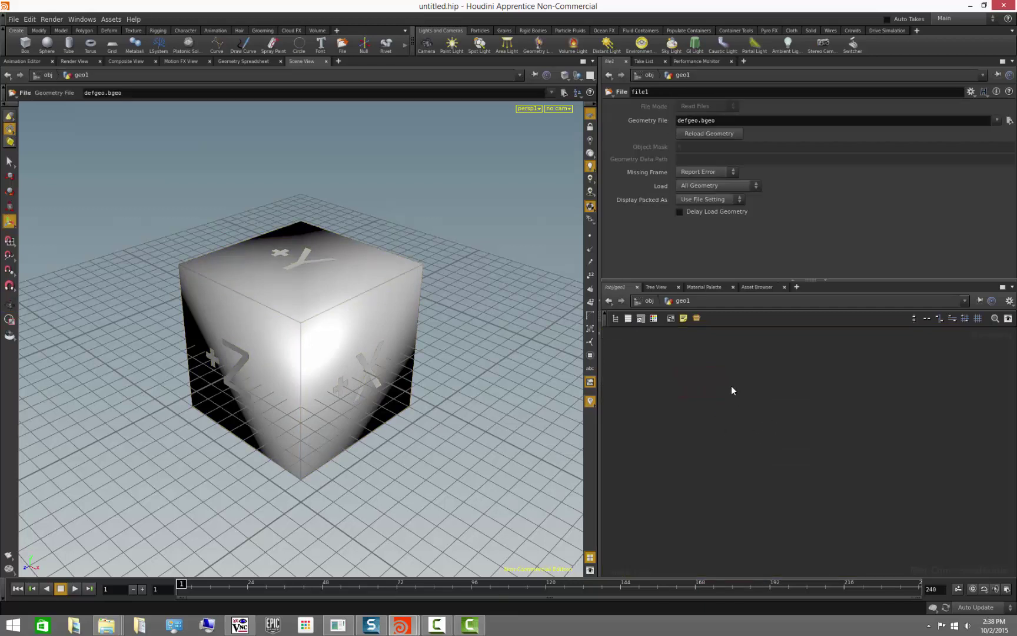
# - Add a File node loading Infinite-Level_02_larger.OBJ from the Infinite_Scan_Ver0.1 folder
pyautogui.press('Tab')
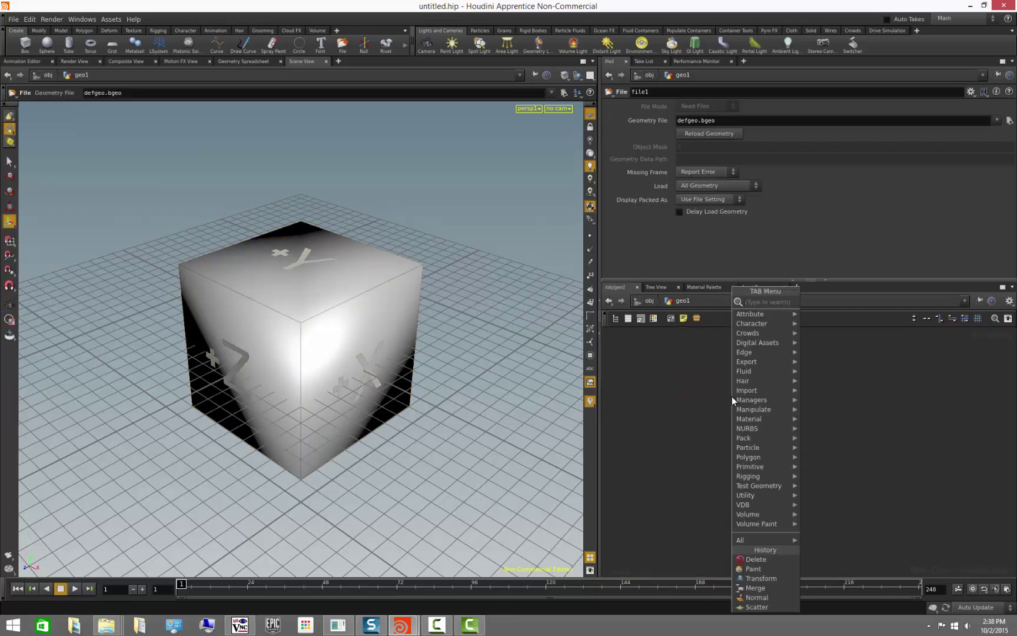
pyautogui.write('transform')
pyautogui.press('Return')
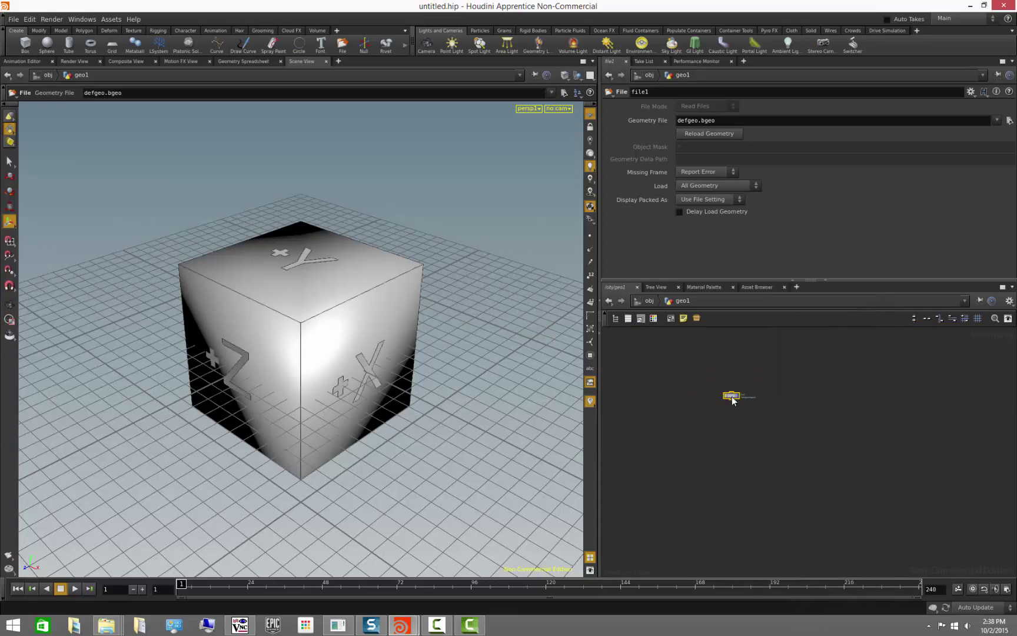
pyautogui.click(996, 120)
pyautogui.click(981, 132)
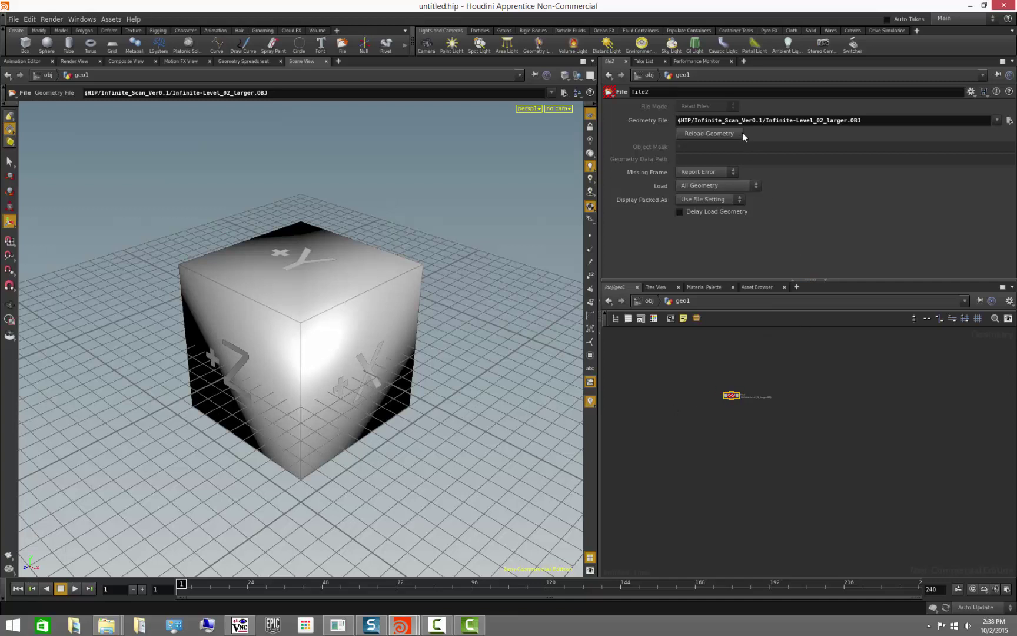
pyautogui.click(1009, 120)
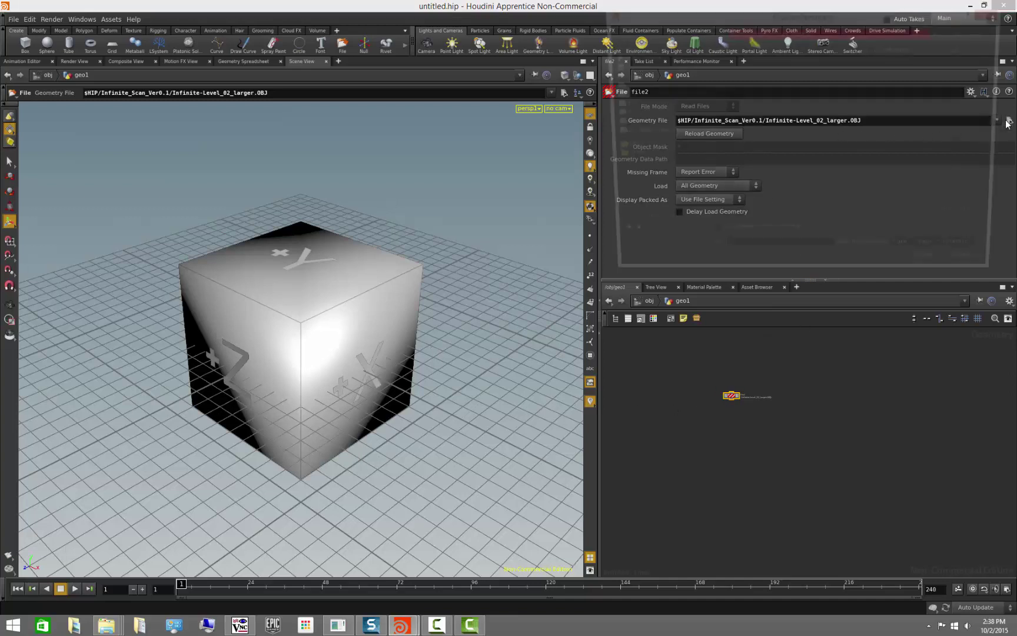
pyautogui.click(644, 133)
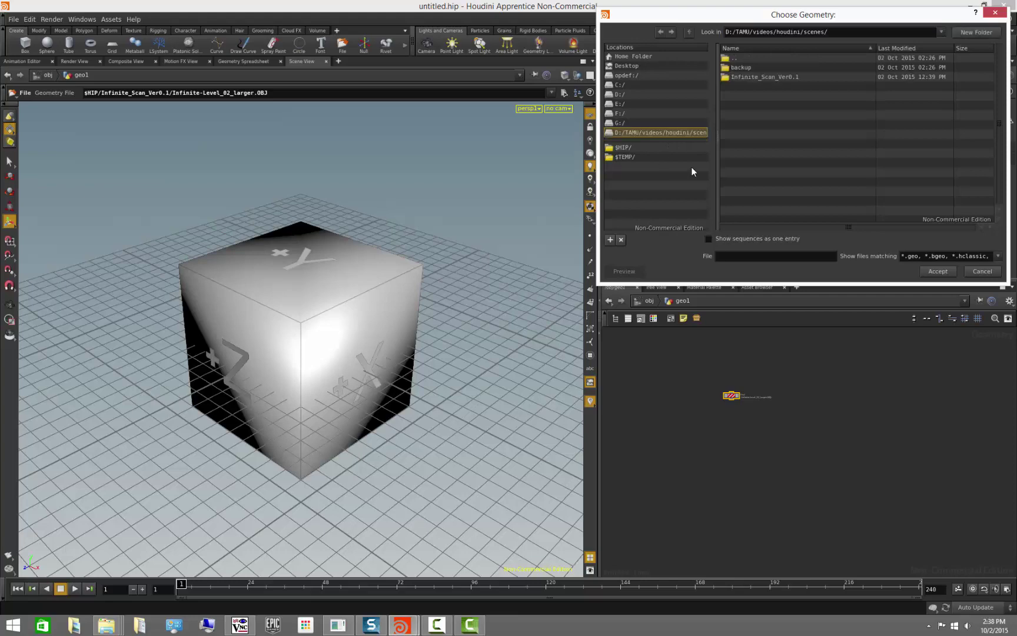
pyautogui.doubleClick(762, 76)
pyautogui.click(775, 86)
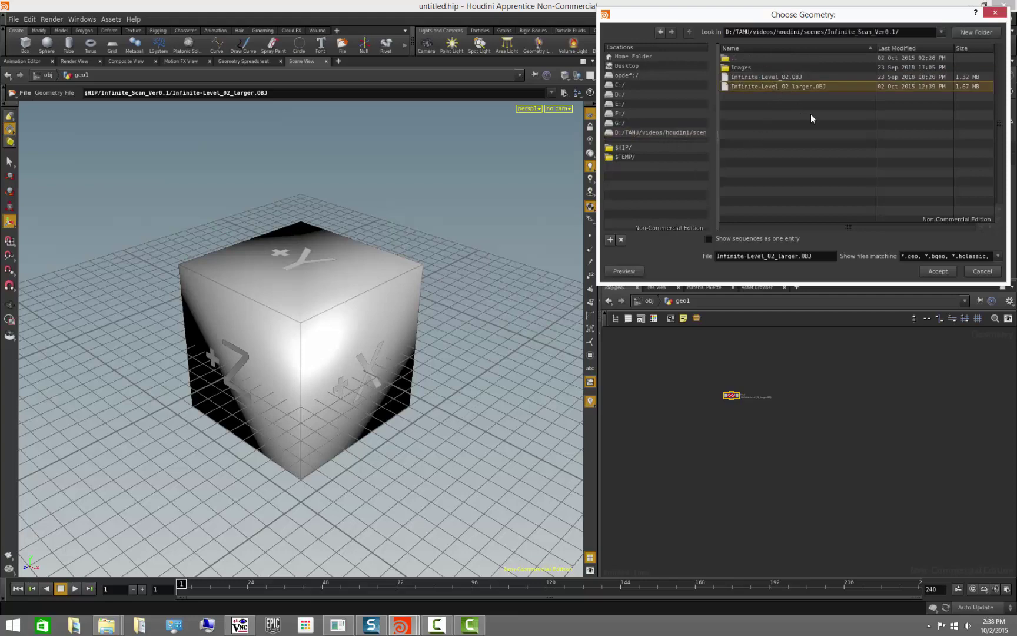
pyautogui.click(938, 272)
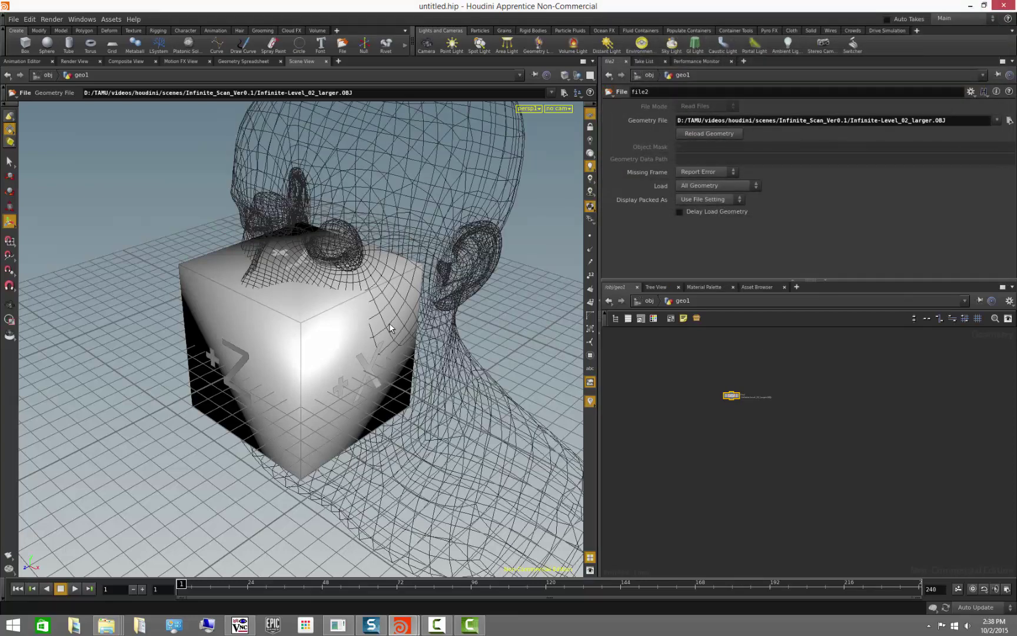
# - Display file2's head mesh and frame it in the viewport
pyautogui.scroll(3, 740, 400)
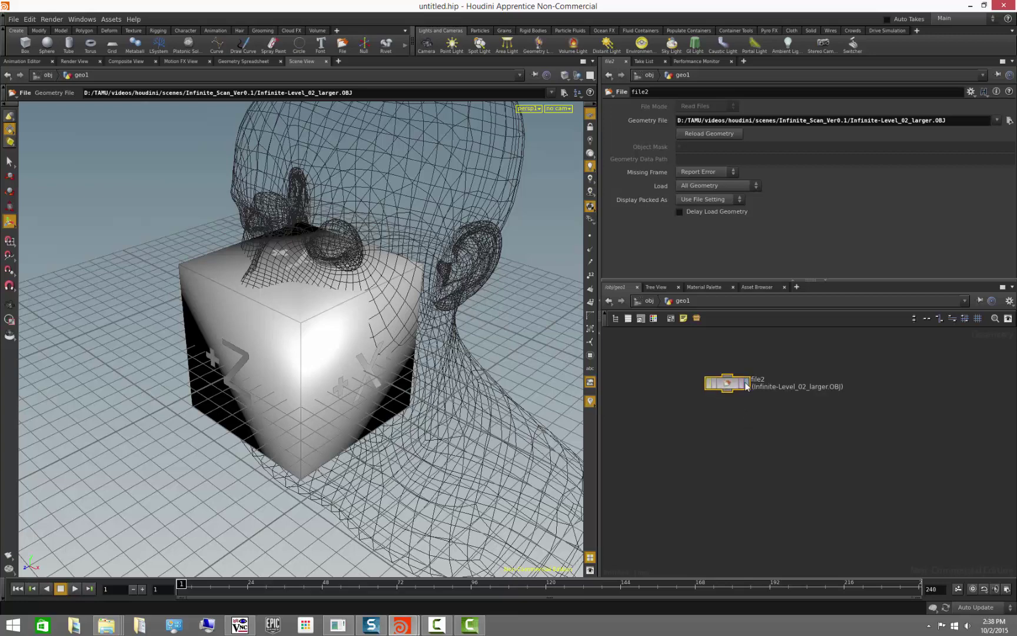
pyautogui.click(746, 383)
pyautogui.hotkey('space', 'h')
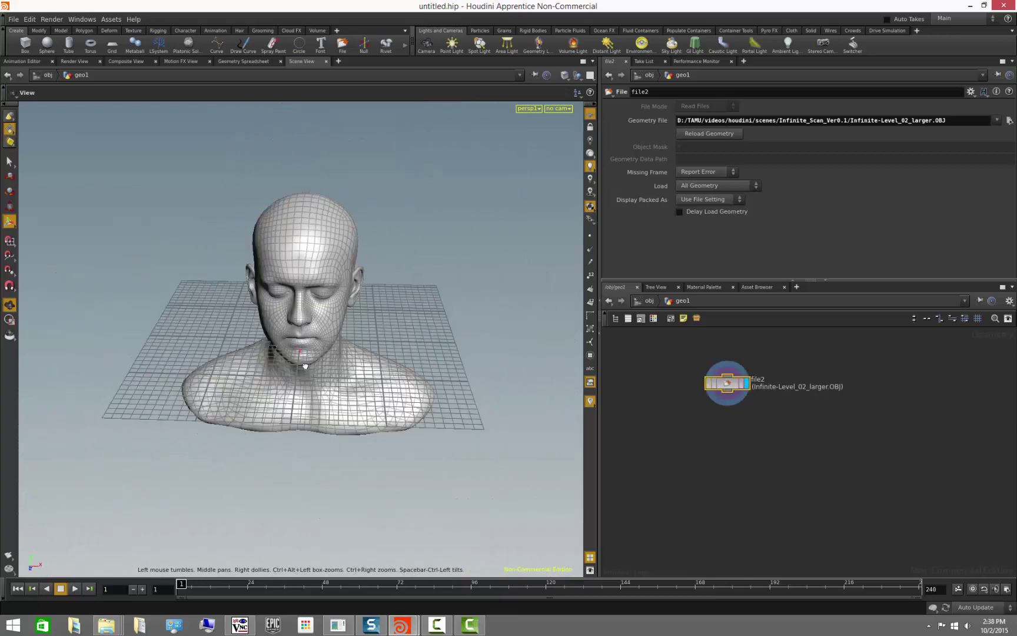
# - Hide the ground grid and orbit to a closer front view of the head
pyautogui.click(590, 114)
pyautogui.press('Escape')
pyautogui.moveTo(515, 231); pyautogui.dragTo(382, 302)
pyautogui.moveTo(383, 301); pyautogui.dragTo(440, 328, button='right')
pyautogui.press('Return')
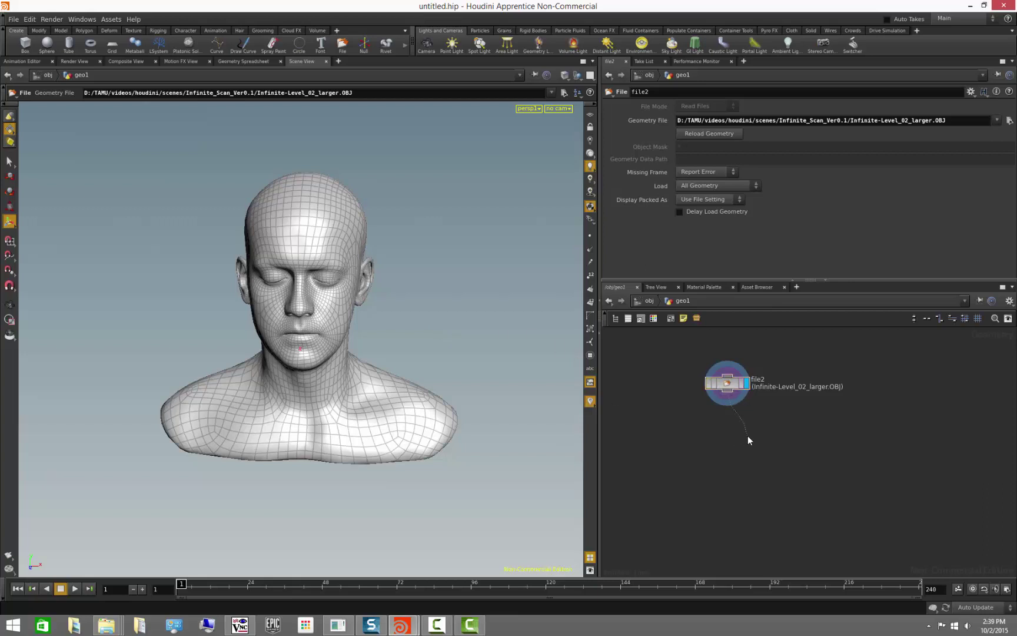
# - Add a displayed Normal node below file2 and show normals on the head
pyautogui.press('Tab')
pyautogui.write('normal')
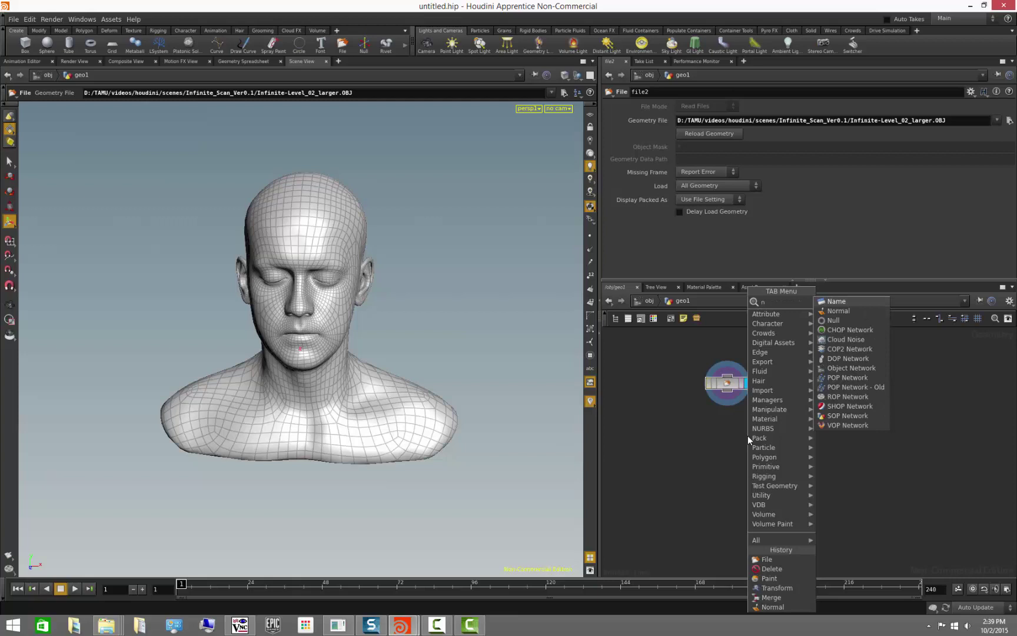
pyautogui.press('Return')
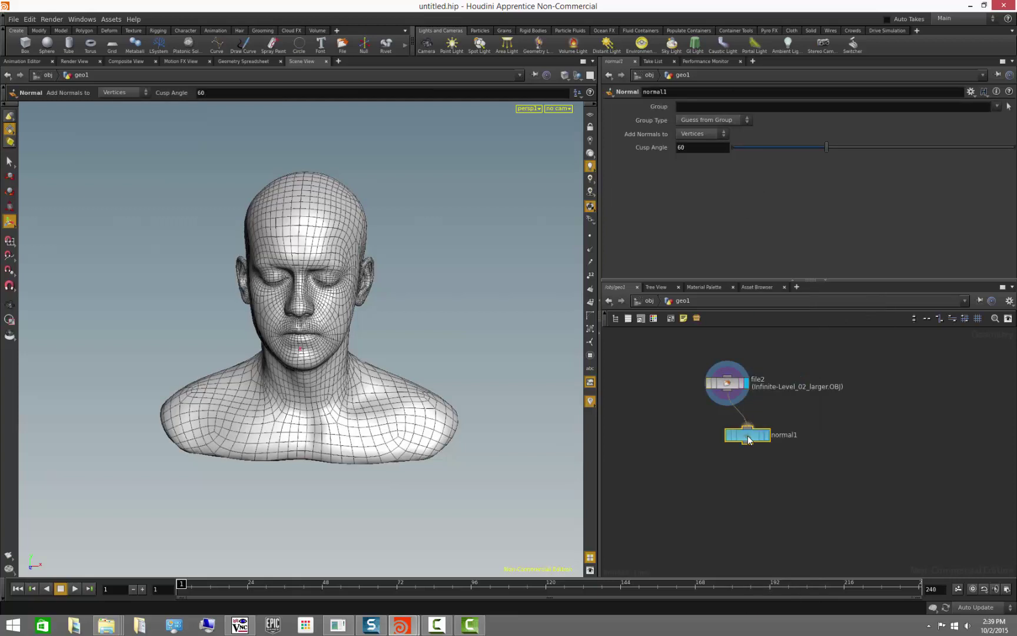
pyautogui.click(766, 436)
pyautogui.press('Escape')
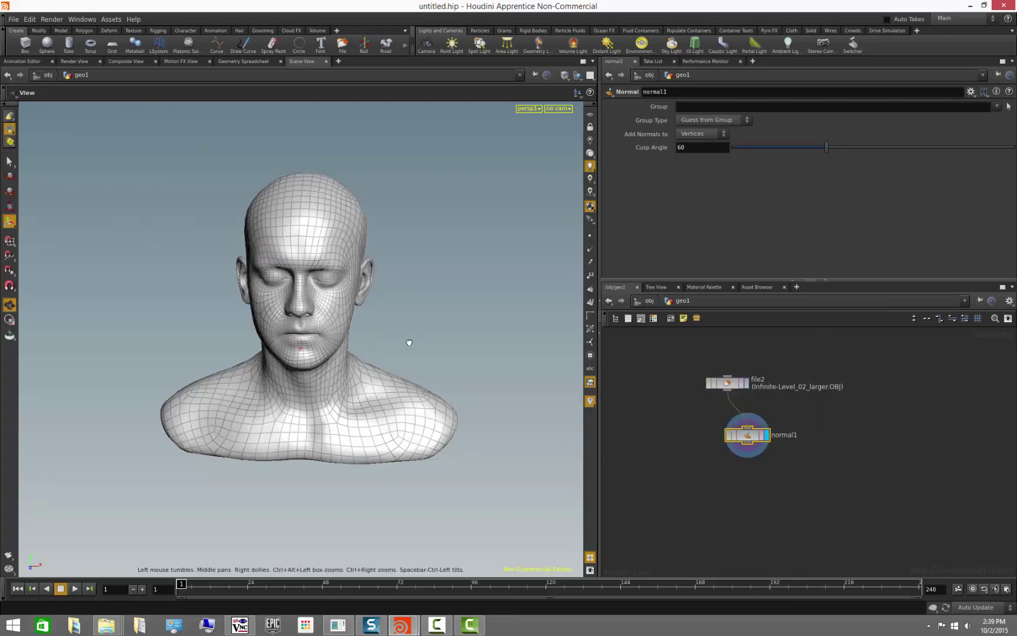
pyautogui.moveTo(409, 342); pyautogui.dragTo(506, 258)
pyautogui.click(590, 249)
pyautogui.press('Return')
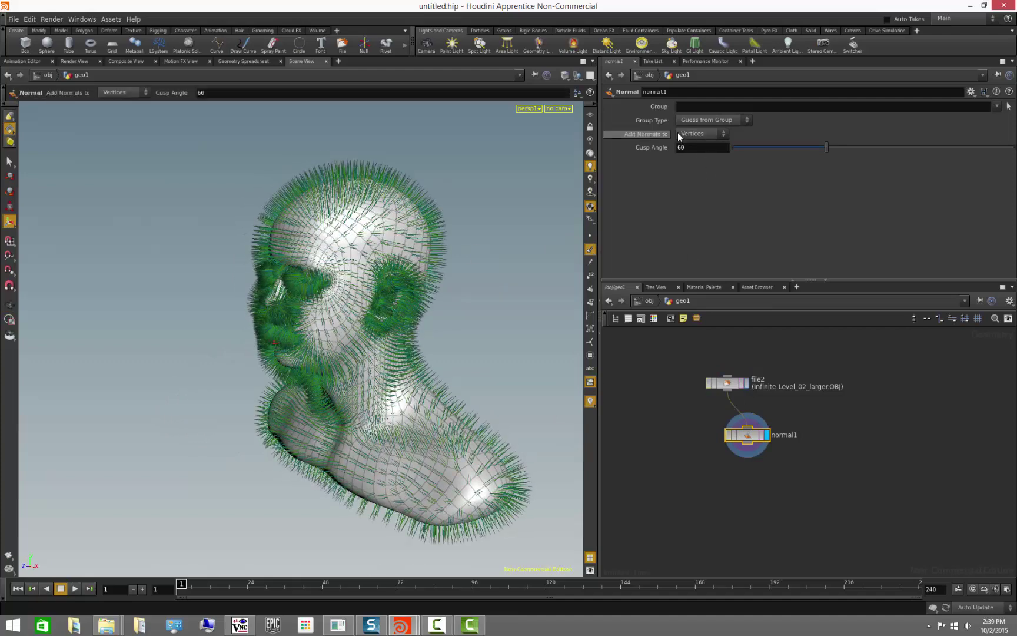
# - Set normal1 to add normals to Points, then hide the normals display
pyautogui.click(704, 134)
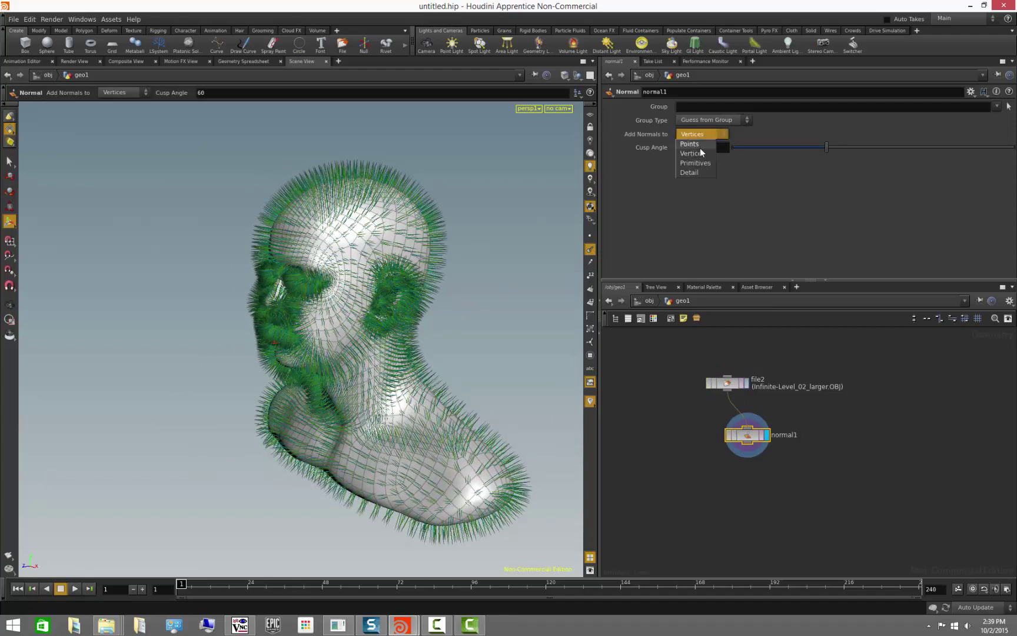
pyautogui.click(700, 148)
pyautogui.press('Escape')
pyautogui.moveTo(228, 333); pyautogui.dragTo(418, 329)
pyautogui.press('Return')
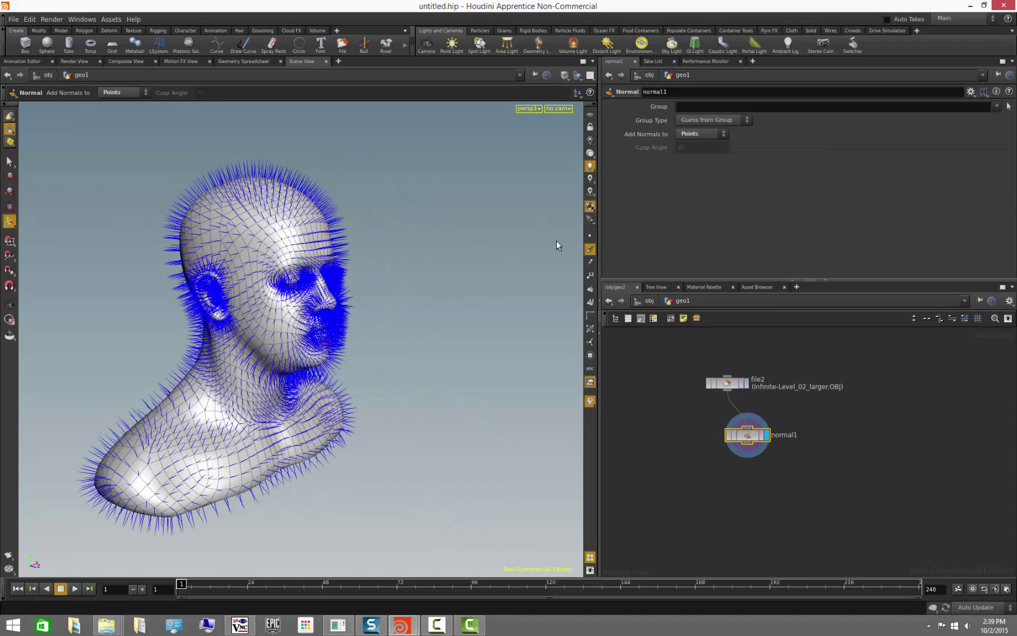
pyautogui.click(590, 251)
pyautogui.press('Escape')
pyautogui.moveTo(448, 388); pyautogui.dragTo(368, 365)
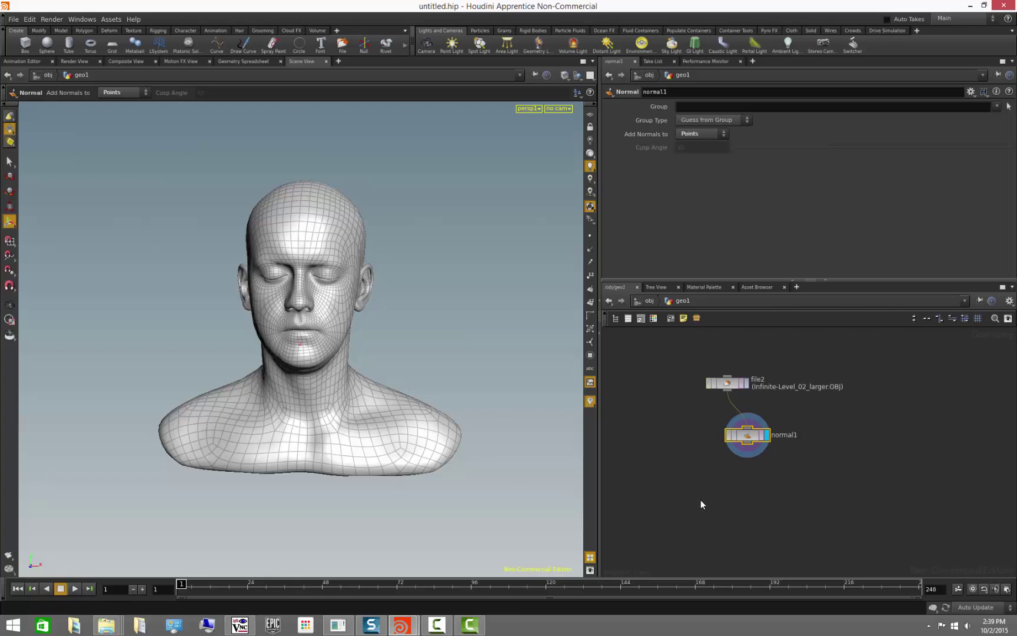
pyautogui.moveTo(776, 503); pyautogui.dragTo(744, 471, button='middle')
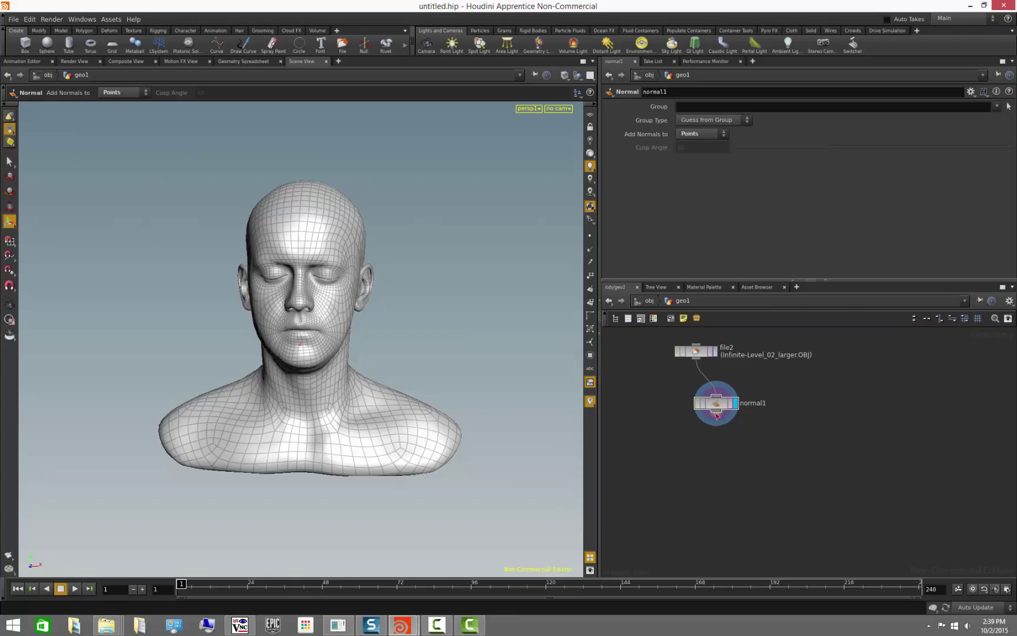
pyautogui.moveTo(716, 413); pyautogui.dragTo(751, 459)
# - Add a displayed Color node after normal1 and colour the head yellow
pyautogui.press('Tab')
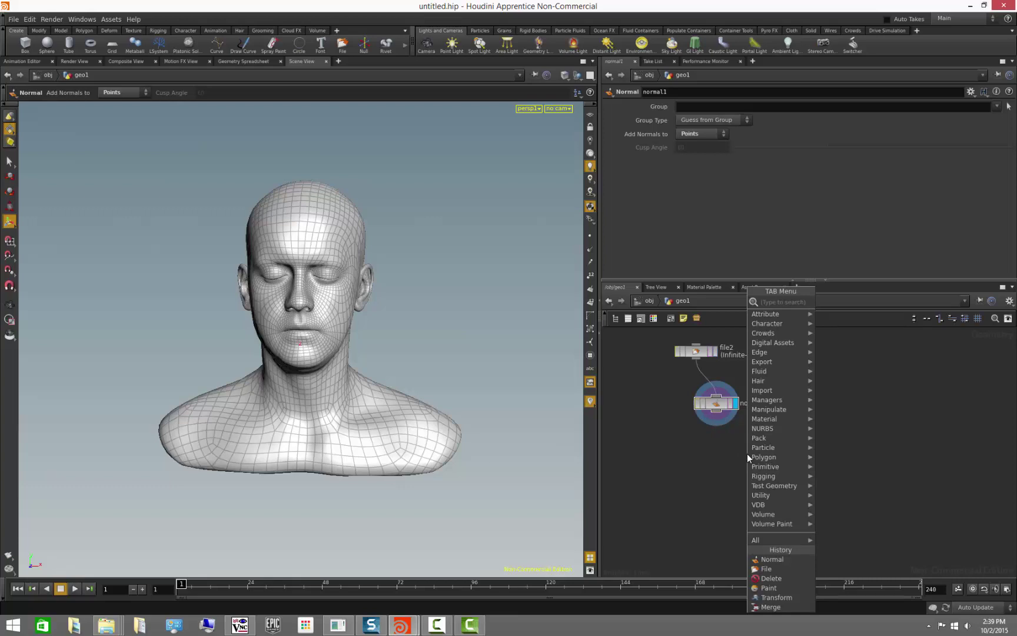
pyautogui.write('color')
pyautogui.press('Return')
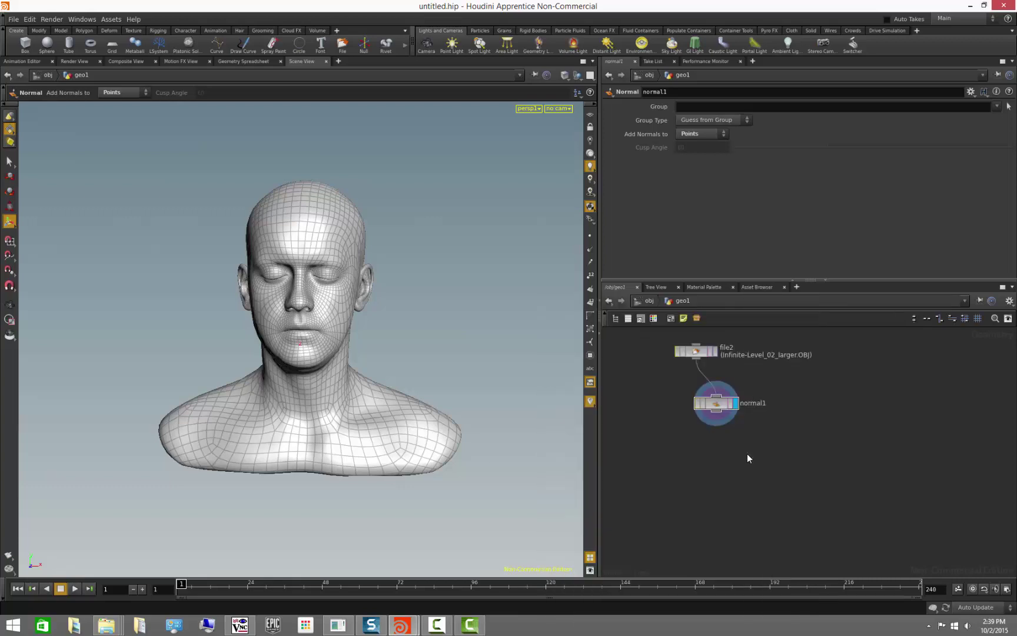
pyautogui.click(766, 453)
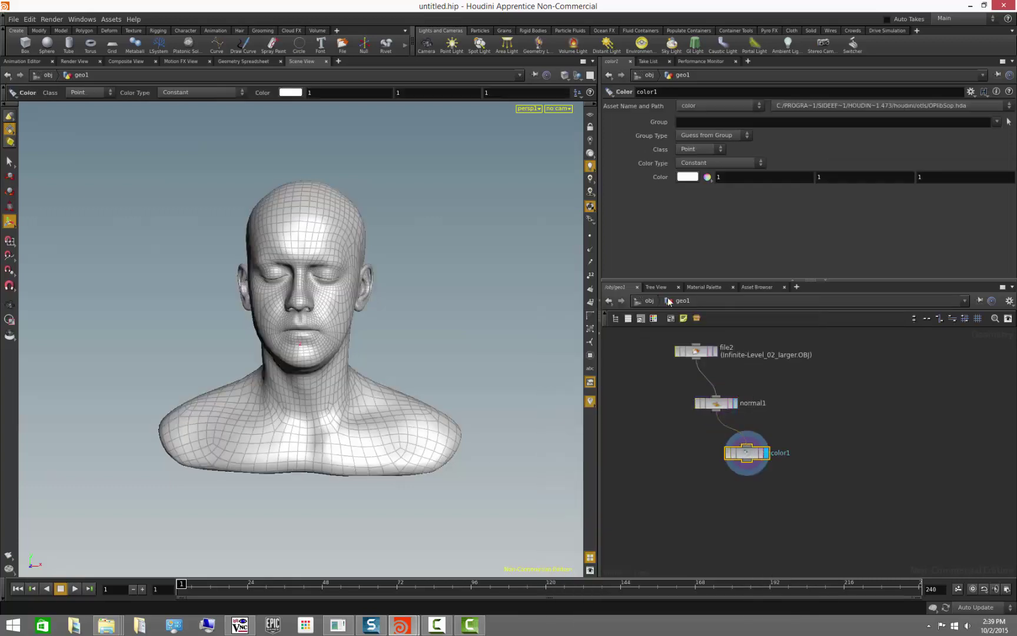
pyautogui.click(689, 179)
pyautogui.click(648, 145)
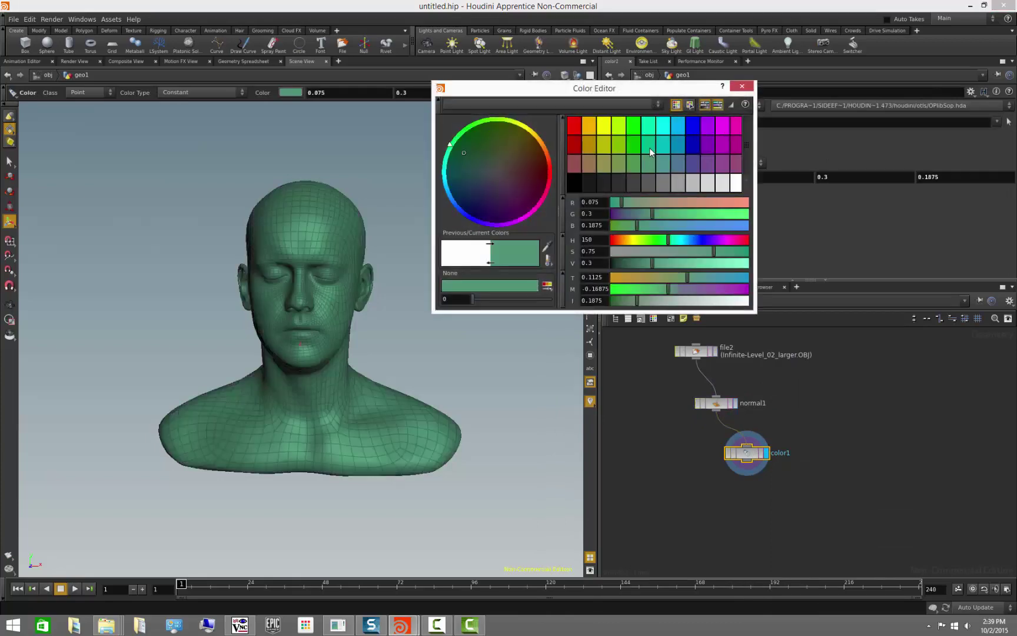
pyautogui.click(617, 140)
pyautogui.click(600, 126)
pyautogui.click(741, 87)
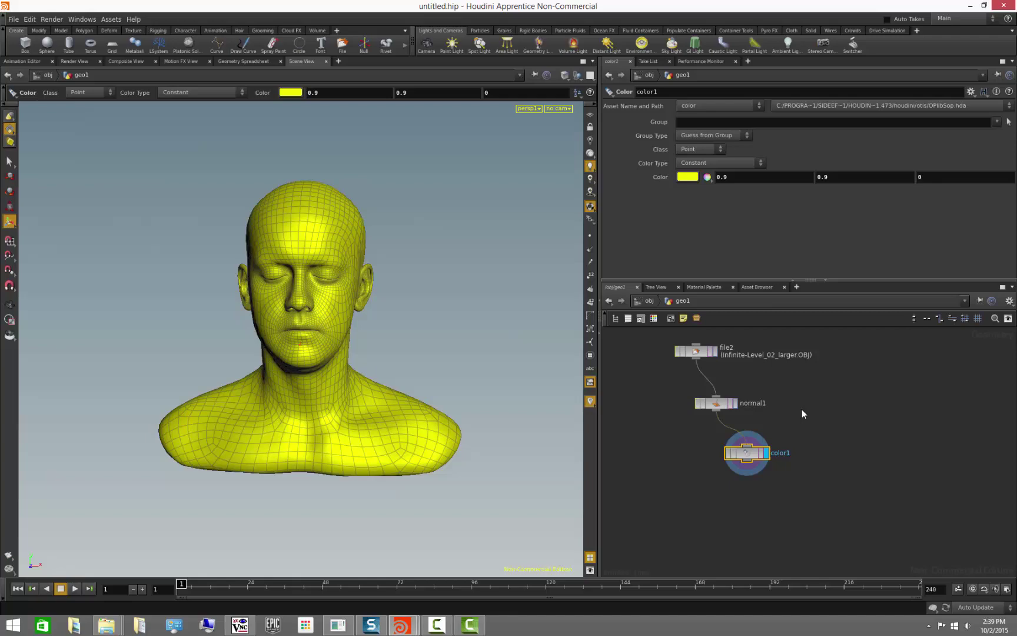
pyautogui.click(802, 413)
# - Switch color1's Color Type to Random for per-point multicoloured speckles
pyautogui.click(706, 164)
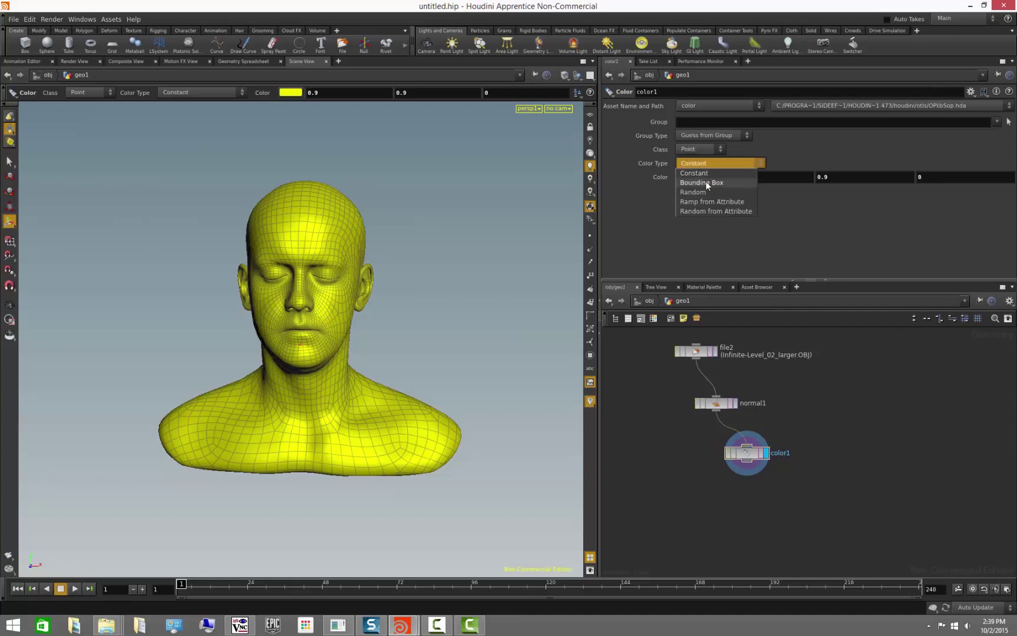
pyautogui.click(710, 193)
pyautogui.press('Escape')
pyautogui.moveTo(470, 320); pyautogui.dragTo(558, 420)
pyautogui.press('Return')
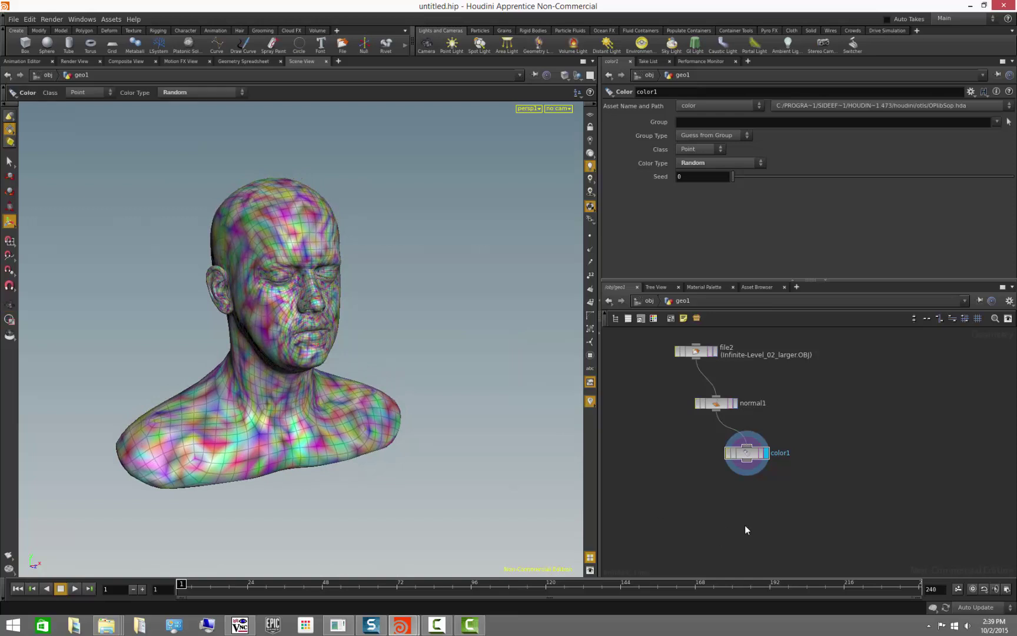
pyautogui.moveTo(745, 525); pyautogui.dragTo(737, 471, button='middle')
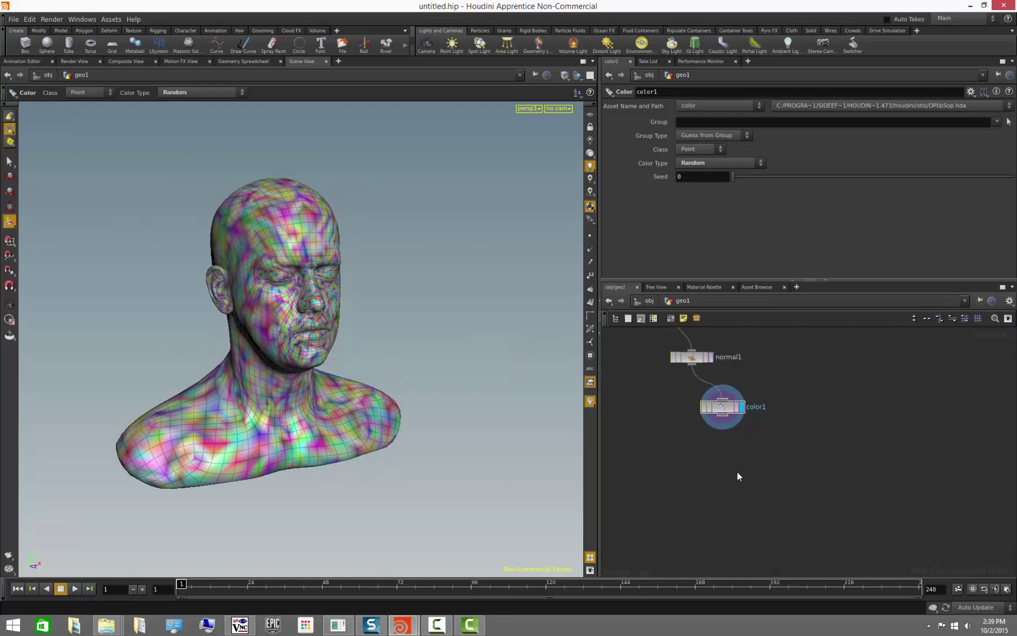
# - Add a displayed Paint node after color1 and paint white over the face and neck
pyautogui.press('Tab')
pyautogui.write('paint')
pyautogui.press('Return')
pyautogui.click(780, 484)
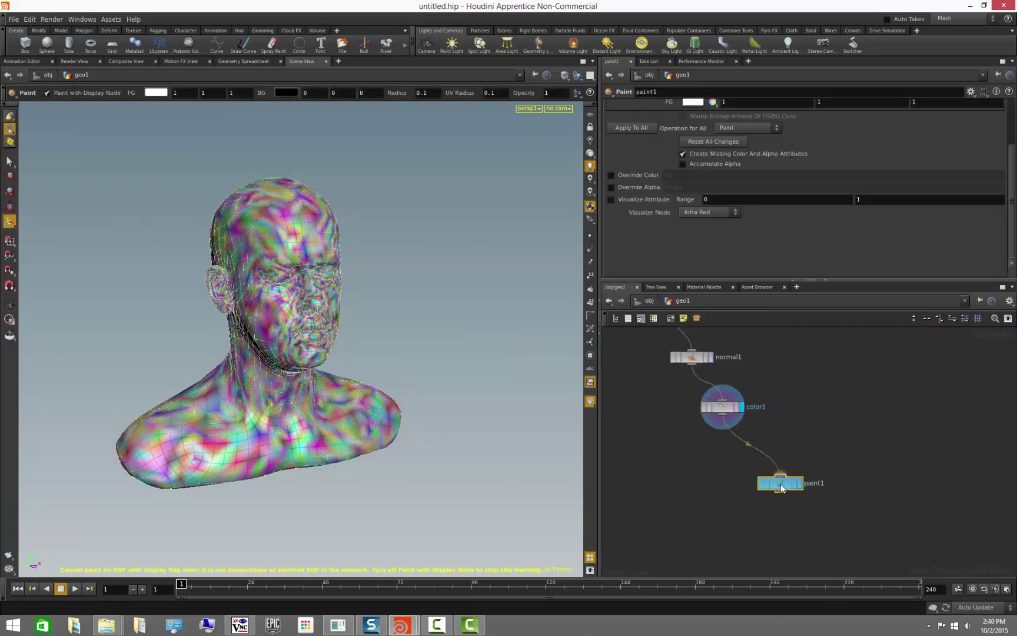
pyautogui.click(799, 484)
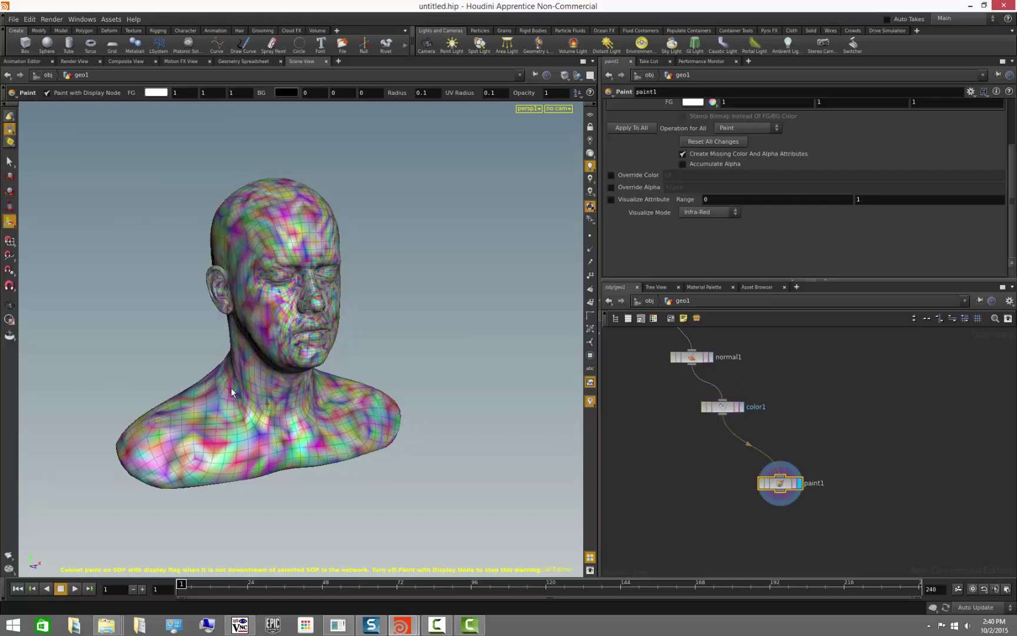
pyautogui.moveTo(278, 328)
pyautogui.mouseDown()
pyautogui.moveTo(265, 225)
pyautogui.moveTo(287, 258)
pyautogui.moveTo(271, 378)
pyautogui.moveTo(284, 252)
pyautogui.moveTo(255, 357)
pyautogui.moveTo(266, 292)
pyautogui.moveTo(257, 293)
pyautogui.moveTo(279, 220)
pyautogui.moveTo(217, 276)
pyautogui.moveTo(231, 293)
pyautogui.moveTo(256, 294)
pyautogui.moveTo(203, 330)
pyautogui.moveTo(198, 316)
pyautogui.moveTo(238, 297)
pyautogui.moveTo(222, 318)
pyautogui.mouseUp()
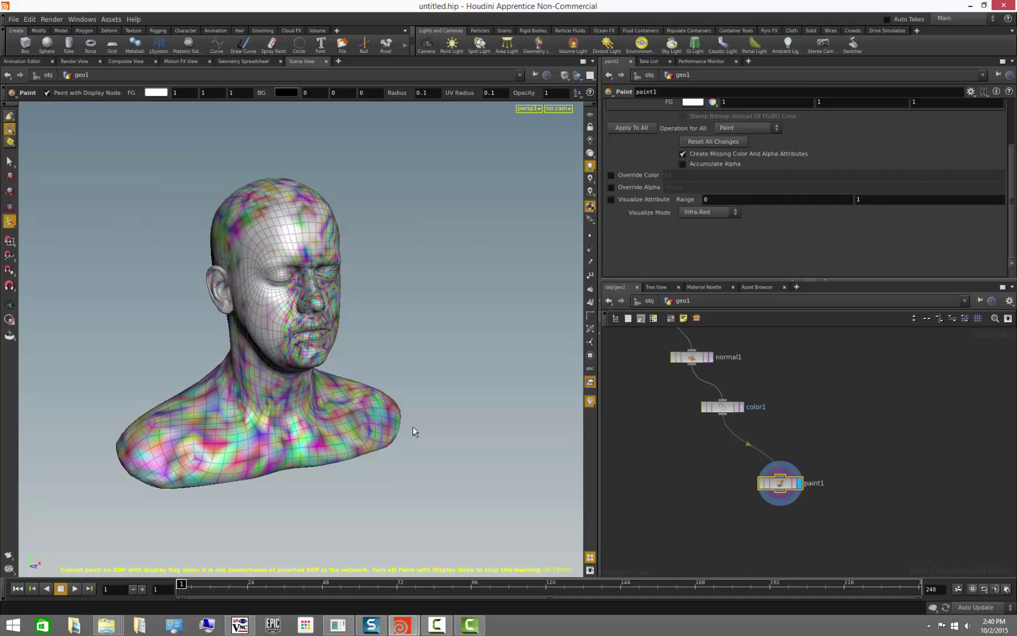
pyautogui.press('Escape')
pyautogui.moveTo(413, 426)
pyautogui.mouseDown()
pyautogui.moveTo(266, 416)
pyautogui.moveTo(438, 424)
pyautogui.mouseUp()
pyautogui.press('Return')
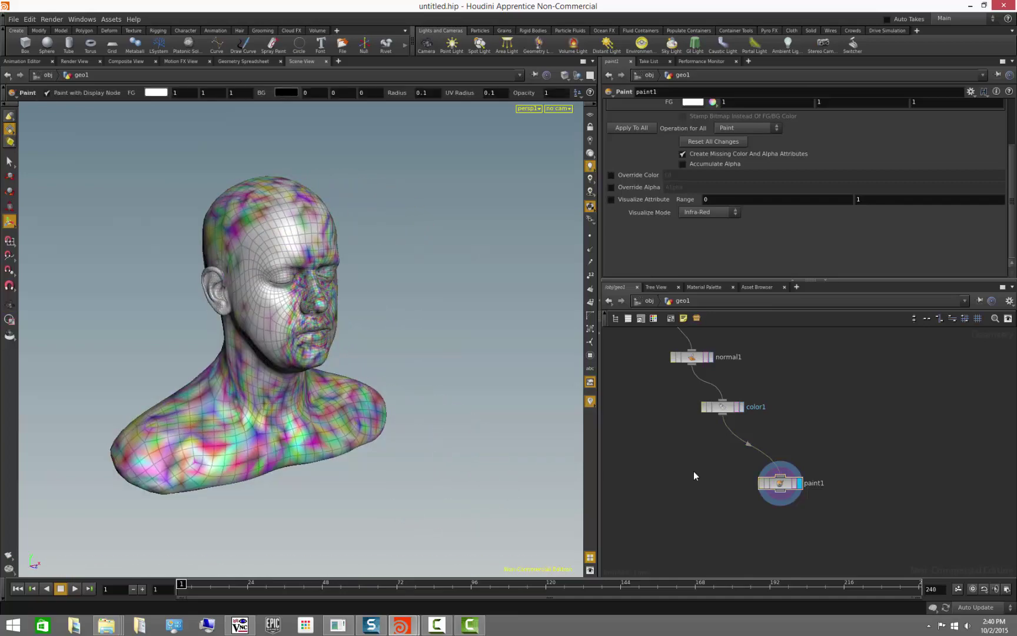
# - Frame the network, check file2's info, and move file2 up to make room
pyautogui.press('h')
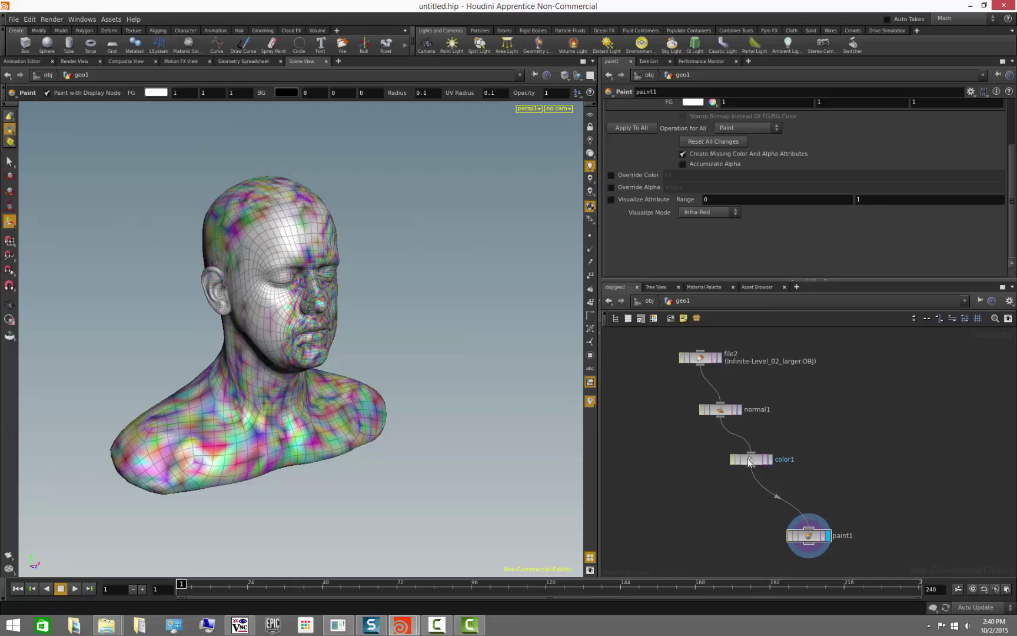
pyautogui.middleClick(709, 361)
pyautogui.moveTo(692, 361); pyautogui.dragTo(681, 335)
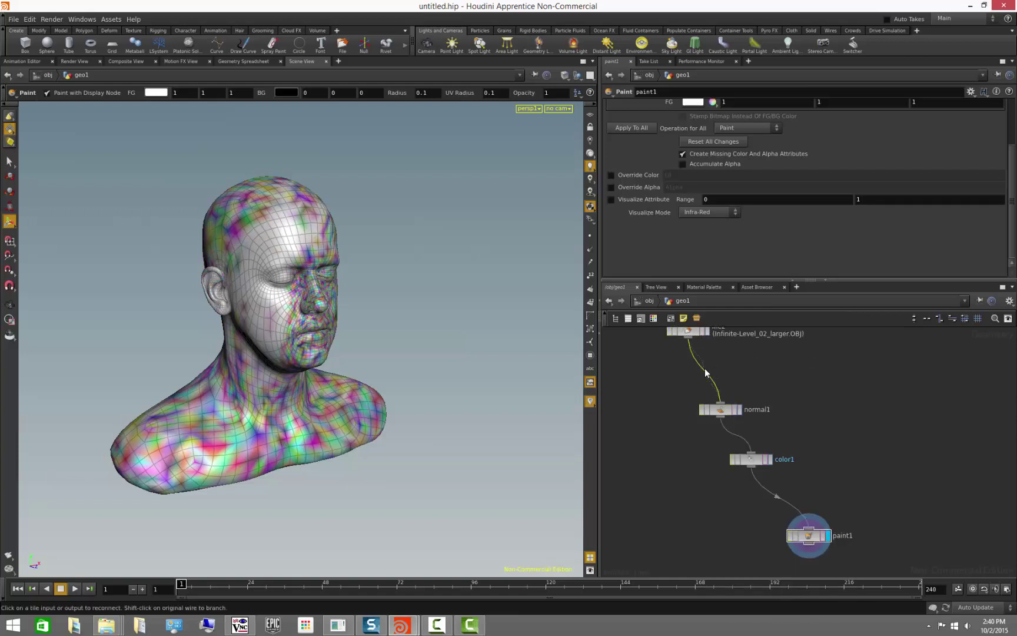
# - Insert group1 on the file2–normal1 wire, set to Convert with group pattern *
pyautogui.press('Tab')
pyautogui.write('group')
pyautogui.press('Return')
pyautogui.click(705, 368)
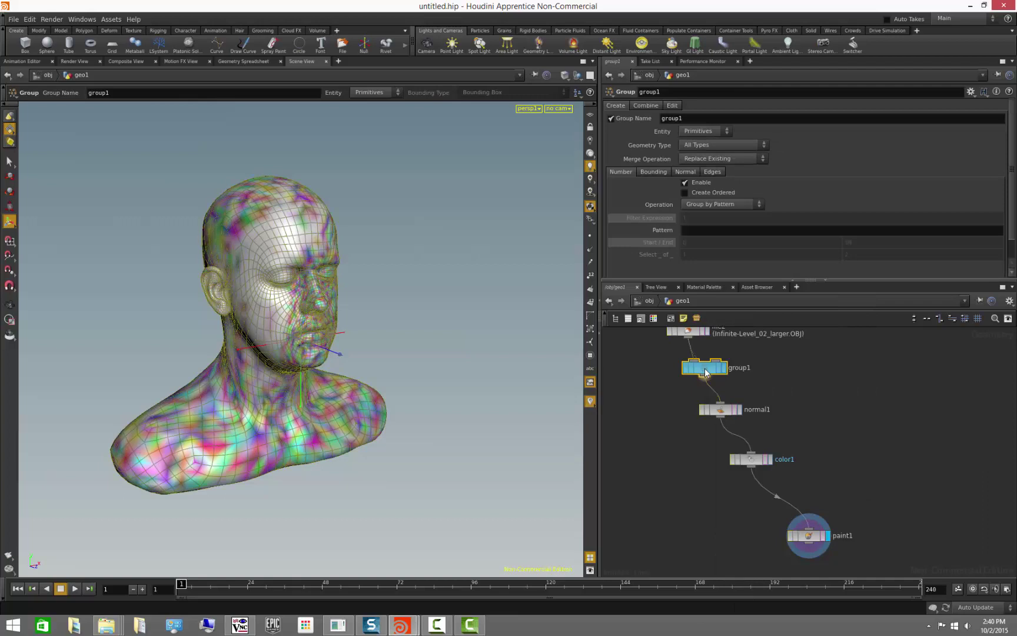
pyautogui.click(668, 107)
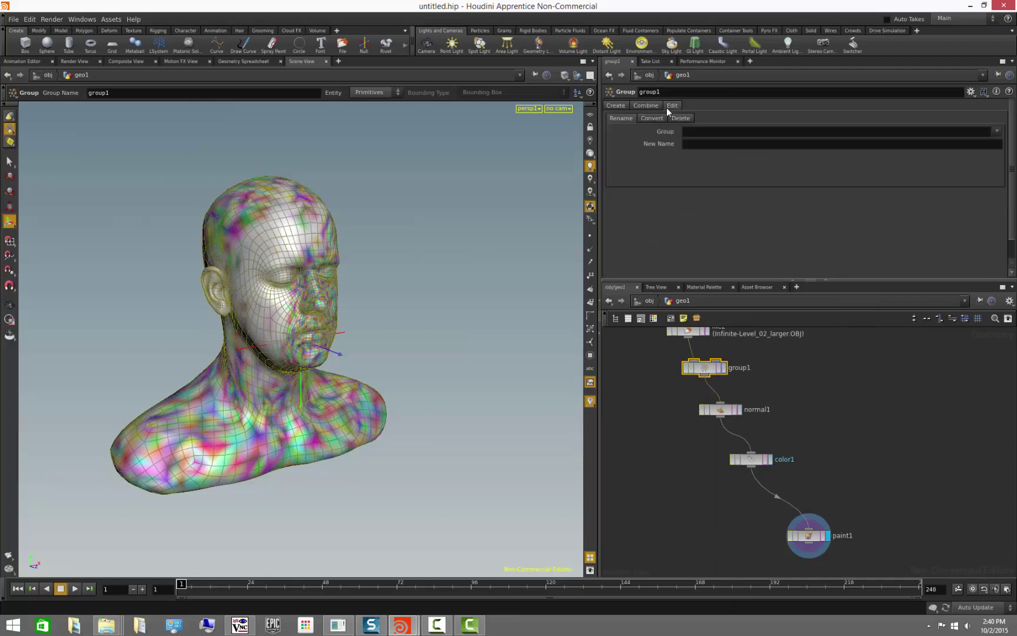
pyautogui.click(650, 118)
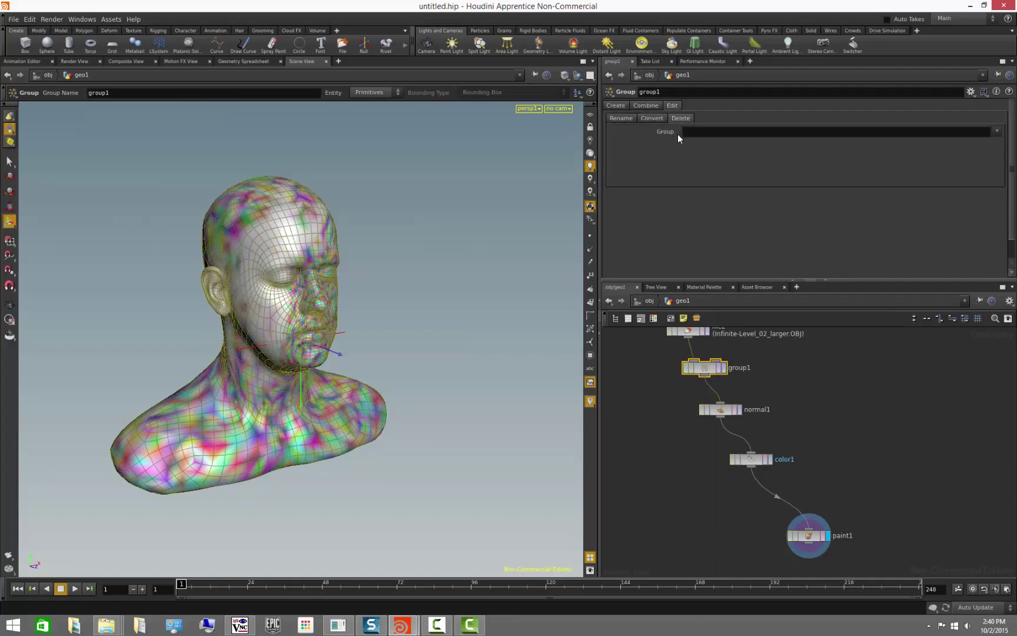
pyautogui.click(959, 135)
pyautogui.write('*')
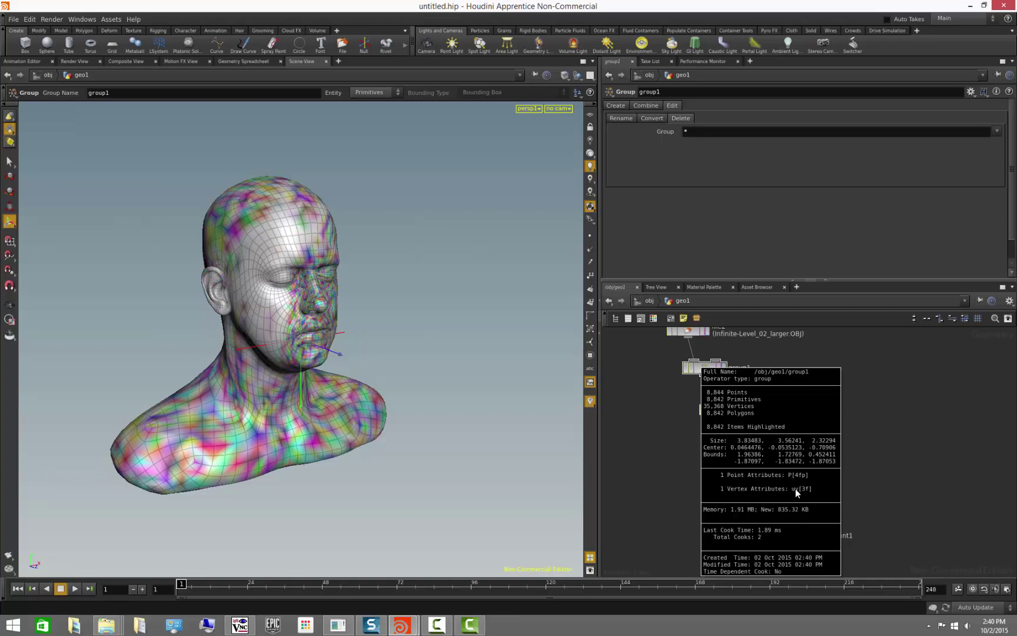
# - Check normal1's and color1's geometry info and turn the head to a front view
pyautogui.moveTo(794, 488); pyautogui.dragTo(833, 448, button='middle')
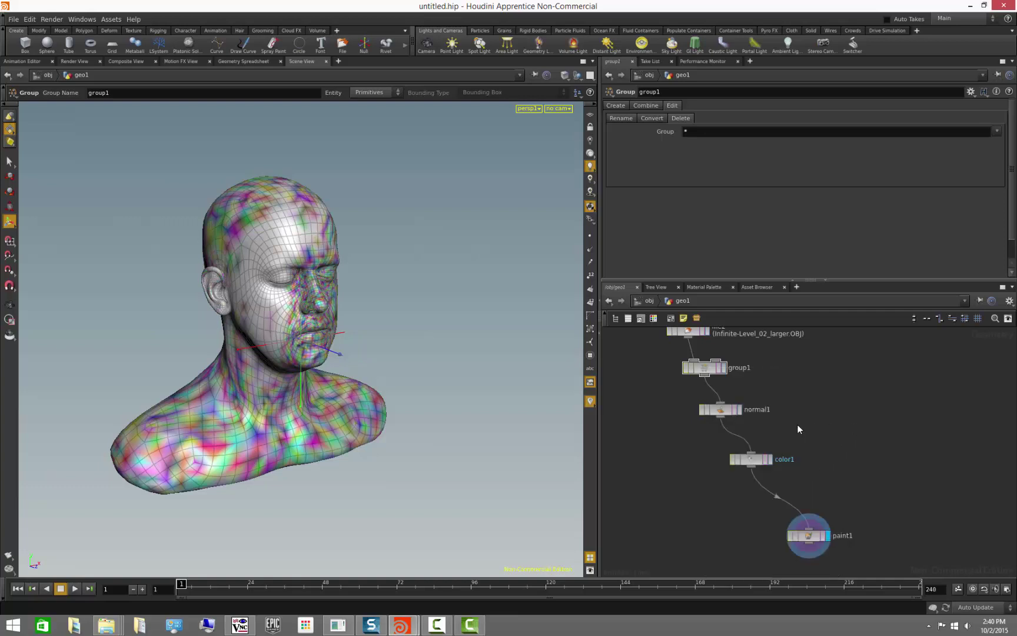
pyautogui.middleClick(722, 411)
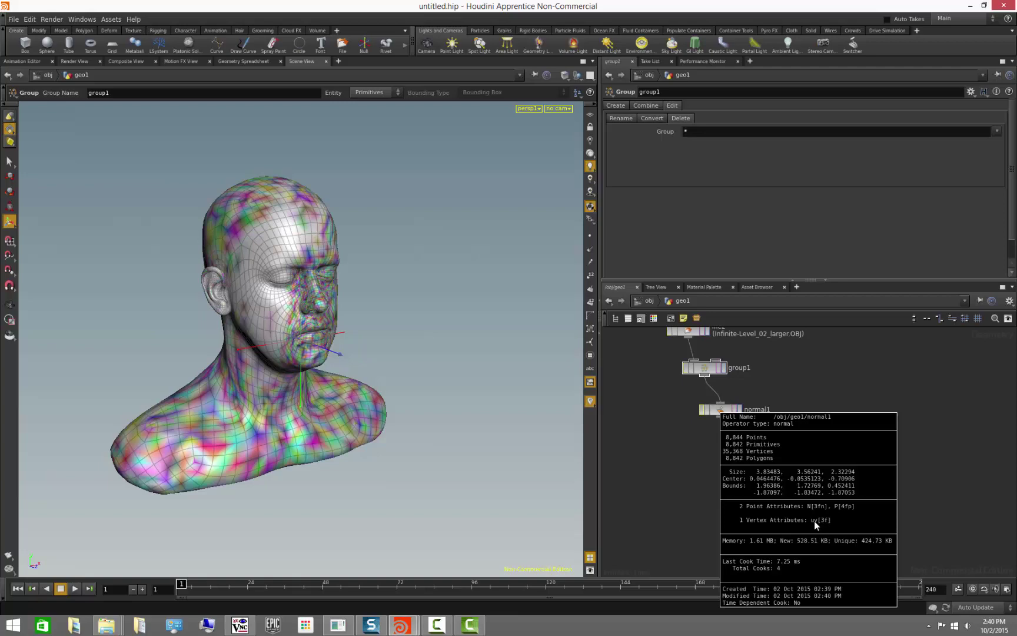
pyautogui.moveTo(814, 520); pyautogui.dragTo(813, 520, button='middle')
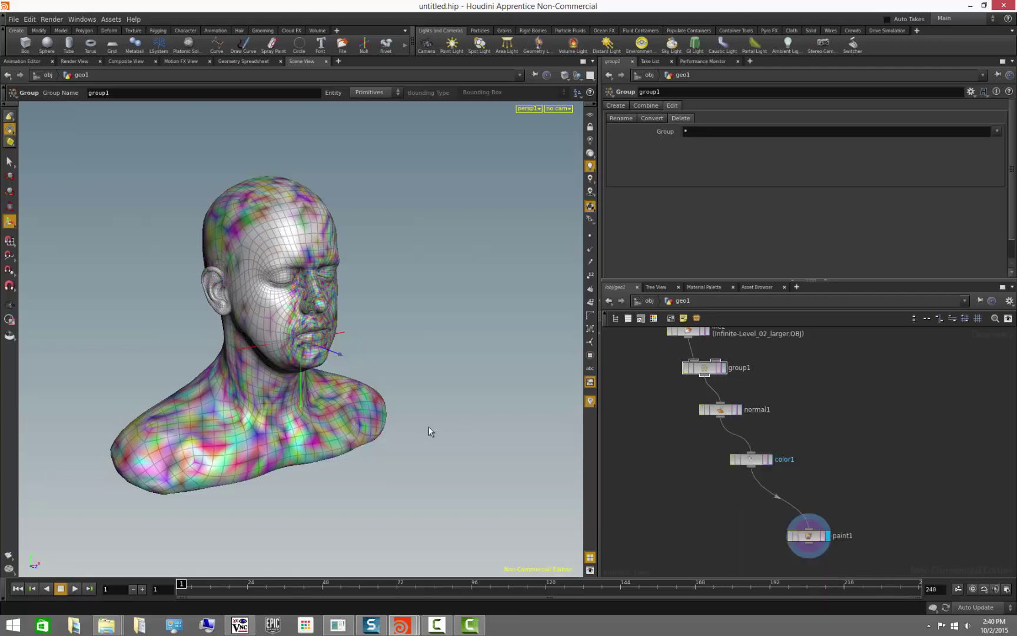
pyautogui.press('Escape')
pyautogui.moveTo(427, 424); pyautogui.dragTo(402, 430)
pyautogui.moveTo(402, 430); pyautogui.dragTo(444, 420, button='right')
pyautogui.moveTo(443, 419); pyautogui.dragTo(422, 436)
pyautogui.press('Return')
pyautogui.moveTo(754, 460); pyautogui.dragTo(553, 493, button='middle')
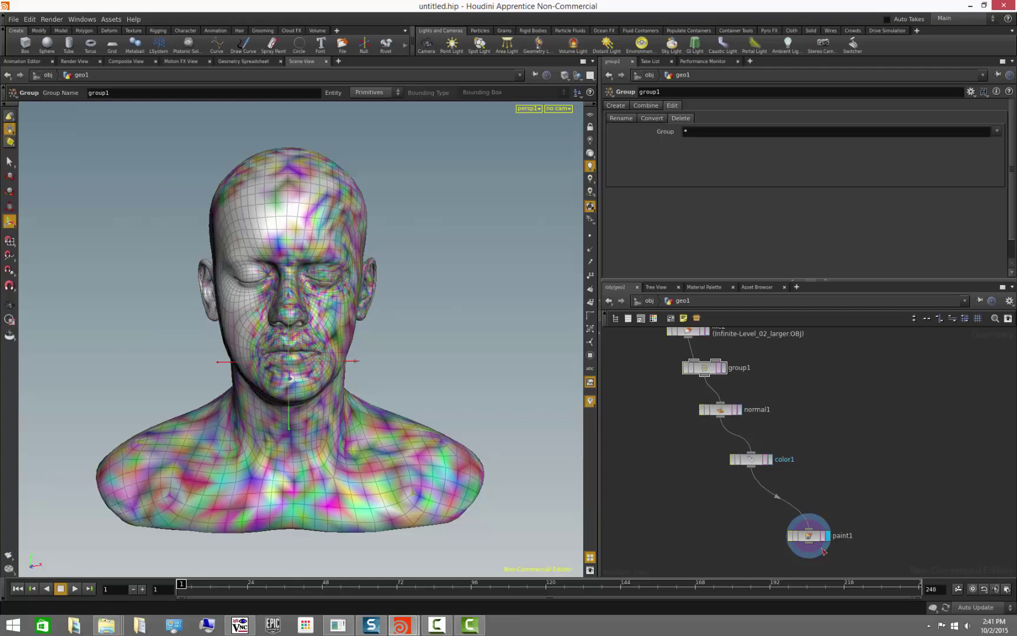
# - Move paint1 closer to color1 and start a new wire from group1's output
pyautogui.moveTo(807, 529); pyautogui.dragTo(783, 502)
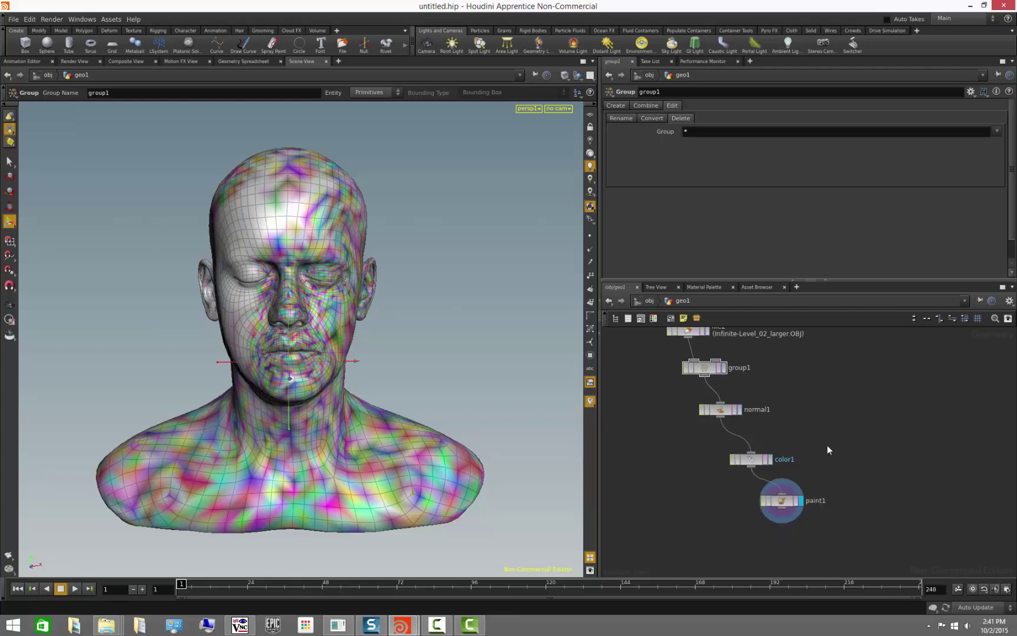
pyautogui.click(640, 438)
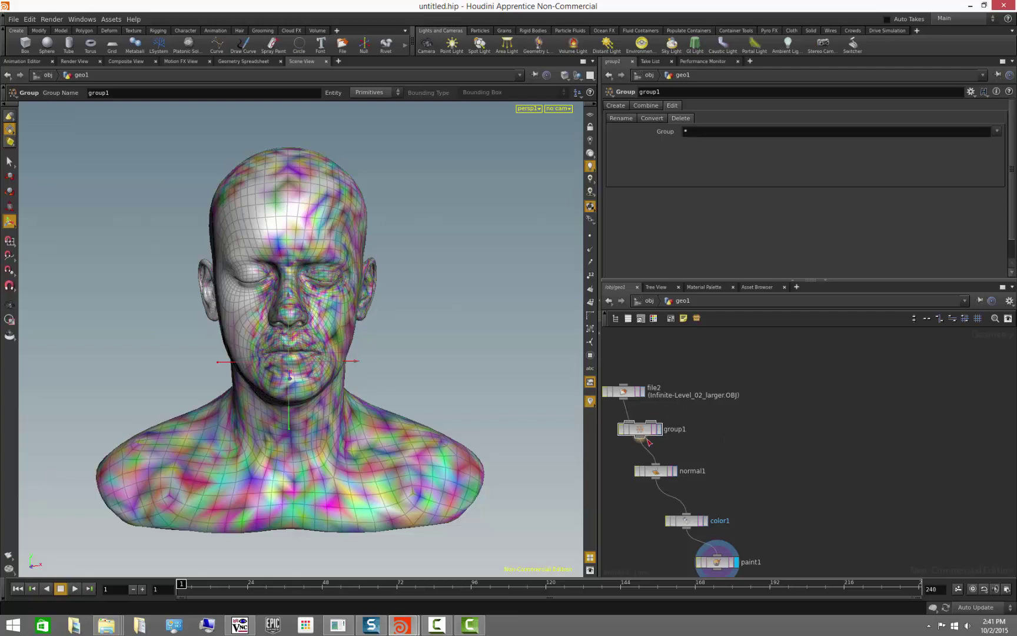
pyautogui.click(807, 456)
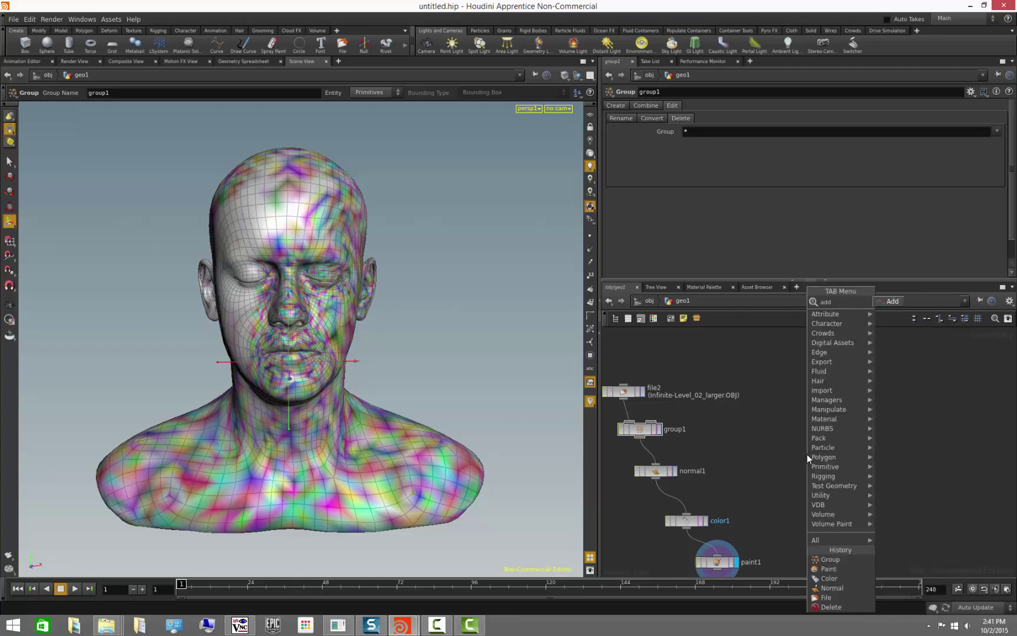
# - Branch a displayed Attribute Create node from group1
pyautogui.press('Escape')
pyautogui.press('Tab')
pyautogui.write('attr')
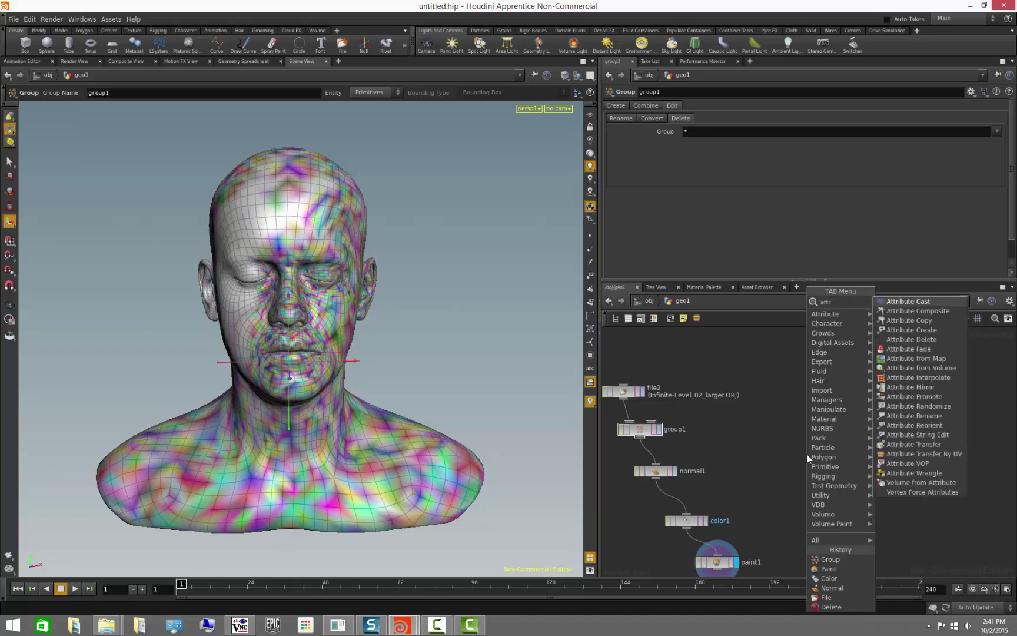
pyautogui.click(918, 330)
pyautogui.click(739, 446)
pyautogui.click(757, 444)
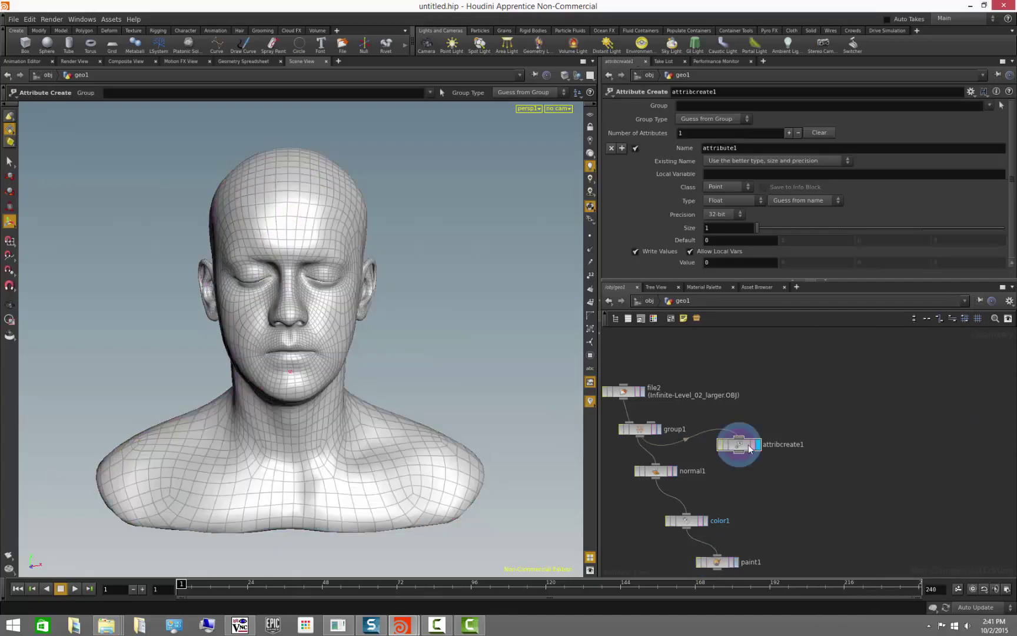
# - Name the attribute myAttribute with value rand($PT)
pyautogui.doubleClick(743, 149)
pyautogui.write('myAttribute')
pyautogui.press('Return')
pyautogui.press('BackSpace')
pyautogui.write('ra')
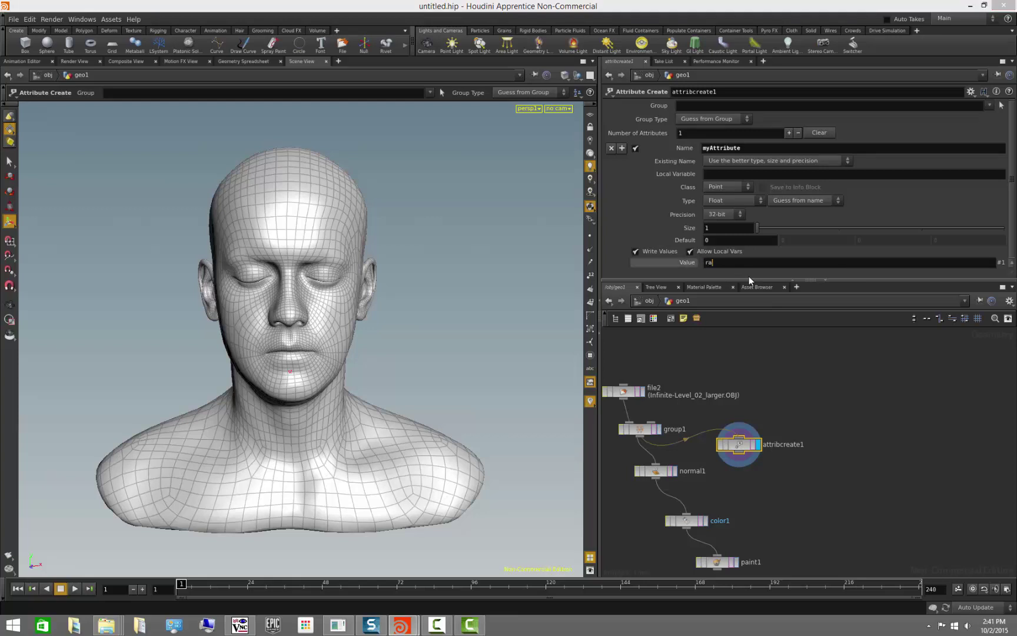
pyautogui.write('nd($')
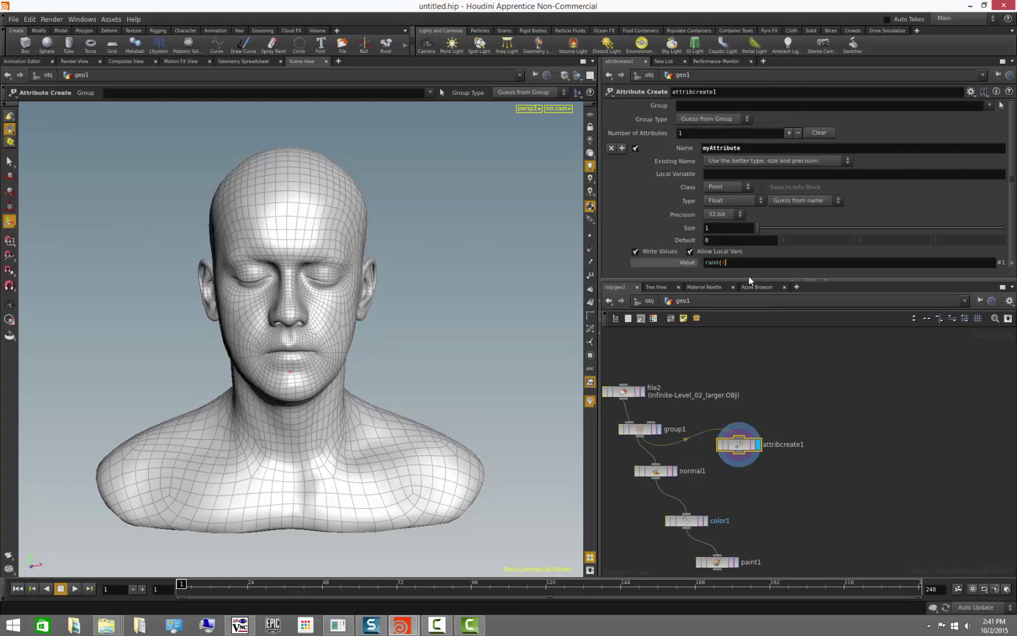
pyautogui.write('PT)')
pyautogui.press('Return')
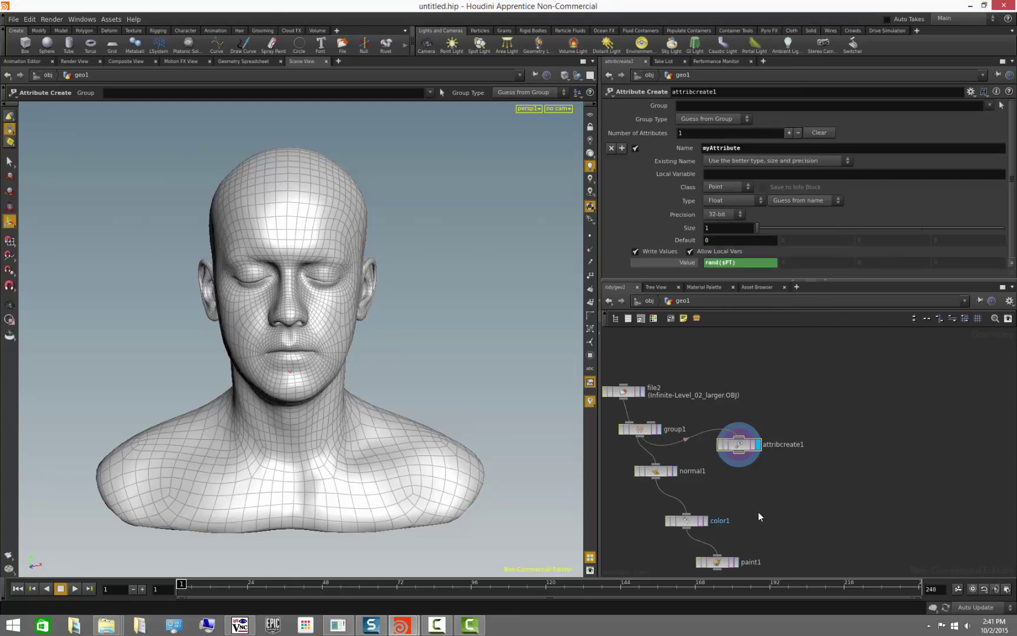
# - Check attribcreate1's info and drop it onto the group1–normal1 wire
pyautogui.moveTo(758, 511); pyautogui.dragTo(763, 485, button='middle')
pyautogui.middleClick(745, 427)
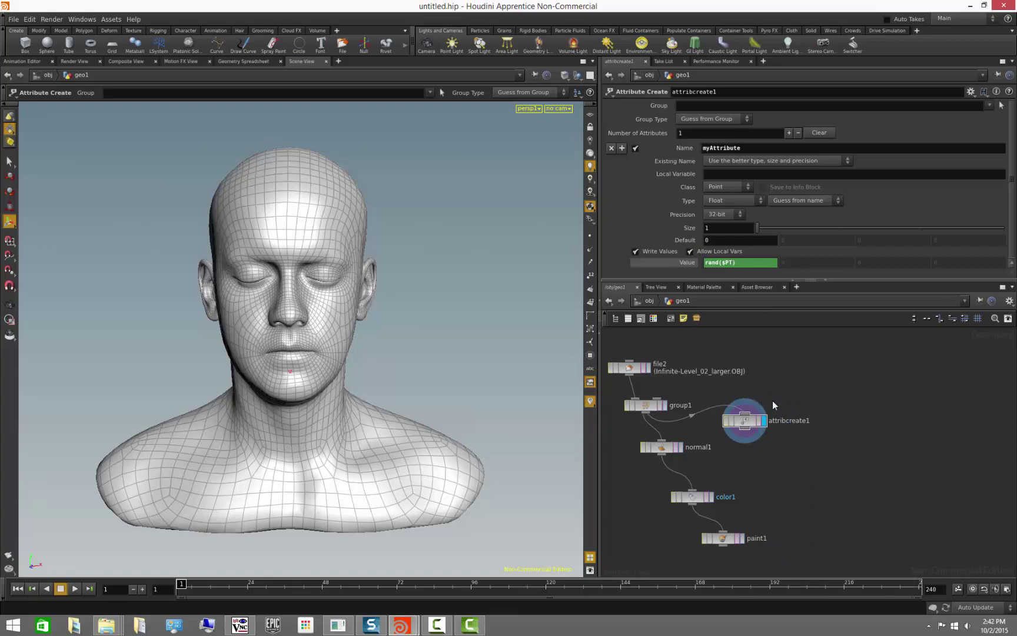
pyautogui.moveTo(777, 479); pyautogui.dragTo(795, 466, button='middle')
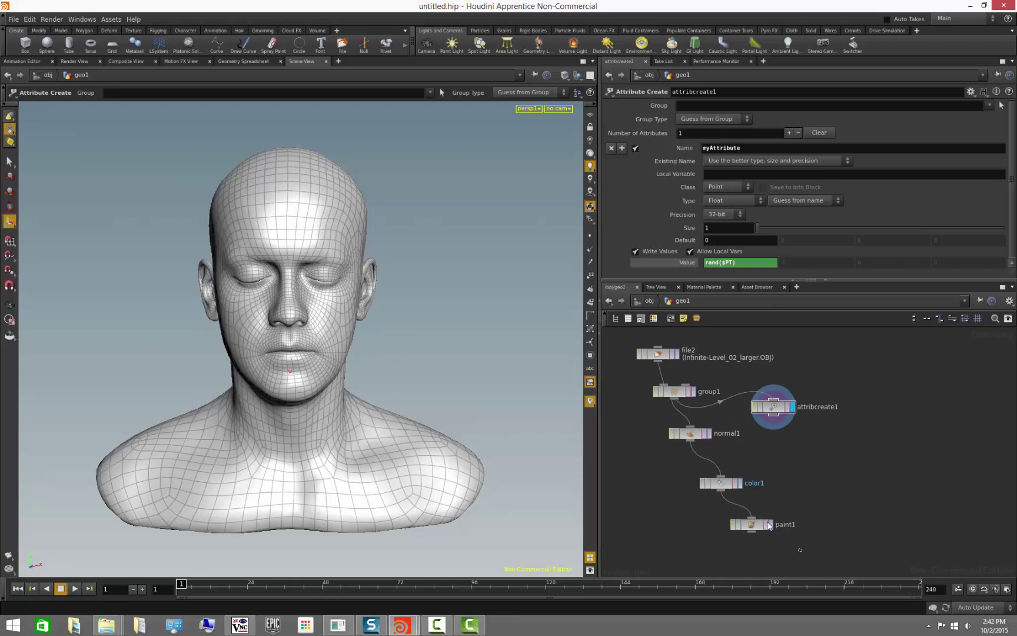
pyautogui.moveTo(768, 525); pyautogui.dragTo(682, 436)
# - Confirm myAttribute on attribcreate1, normal1, color1 and paint1, then display paint1
pyautogui.middleClick(695, 433)
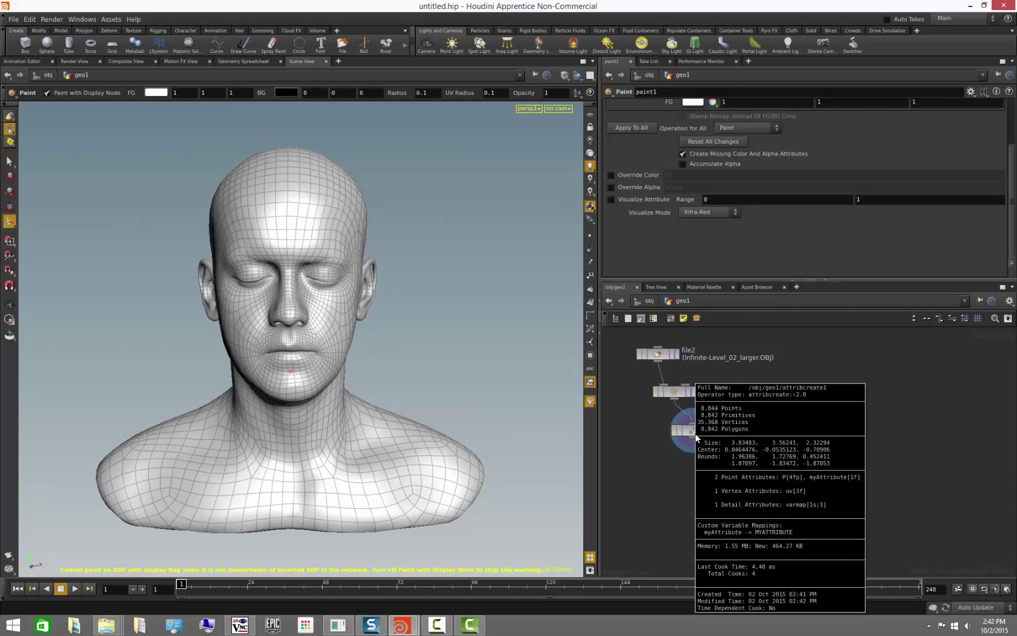
pyautogui.middleClick(722, 471)
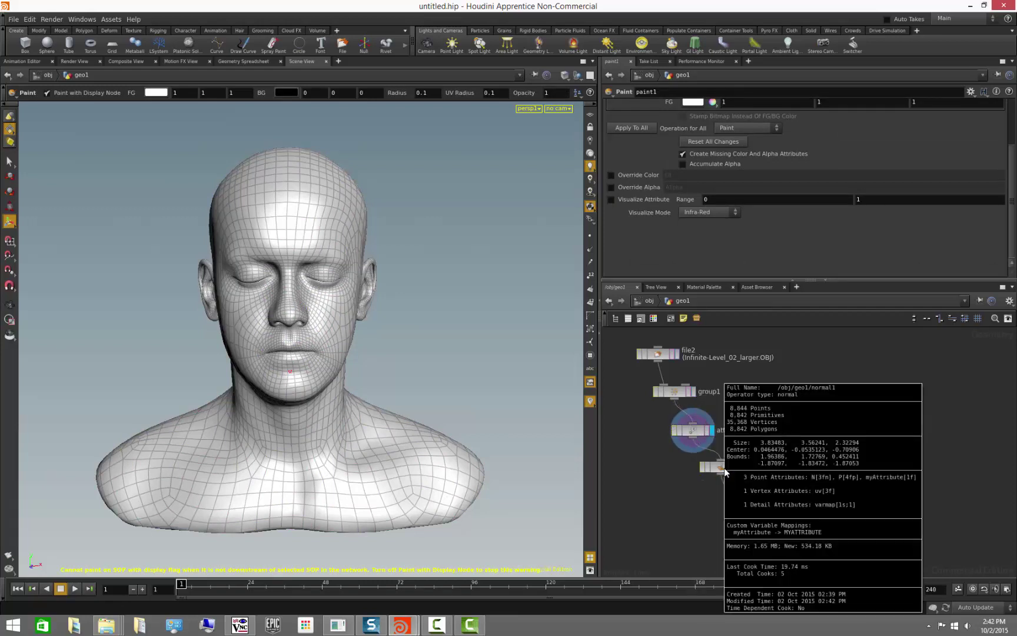
pyautogui.middleClick(751, 518)
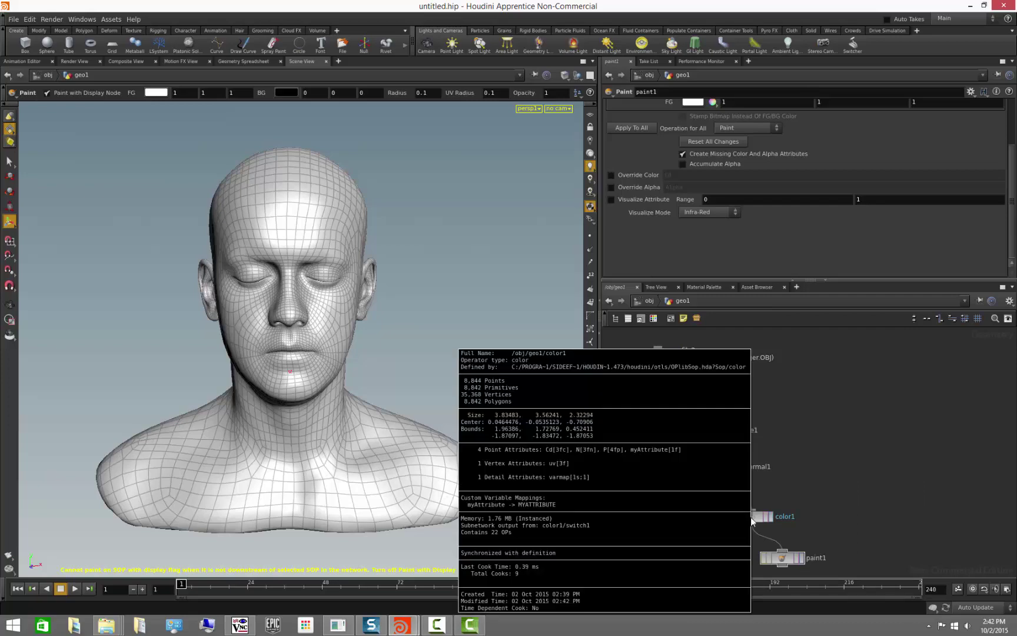
pyautogui.moveTo(756, 529); pyautogui.dragTo(716, 454, button='middle')
pyautogui.middleClick(756, 486)
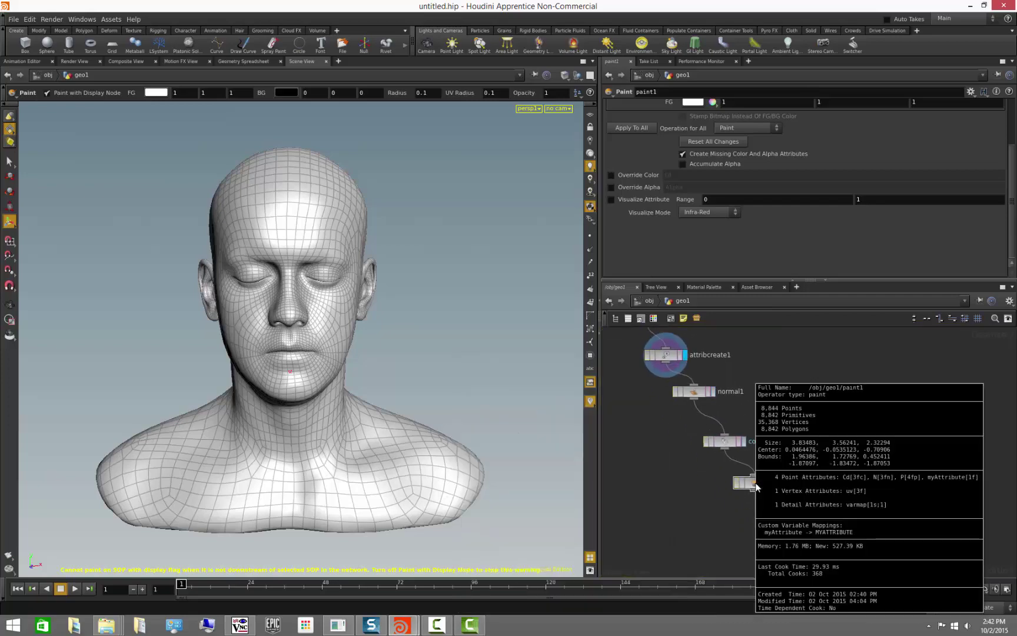
pyautogui.click(774, 483)
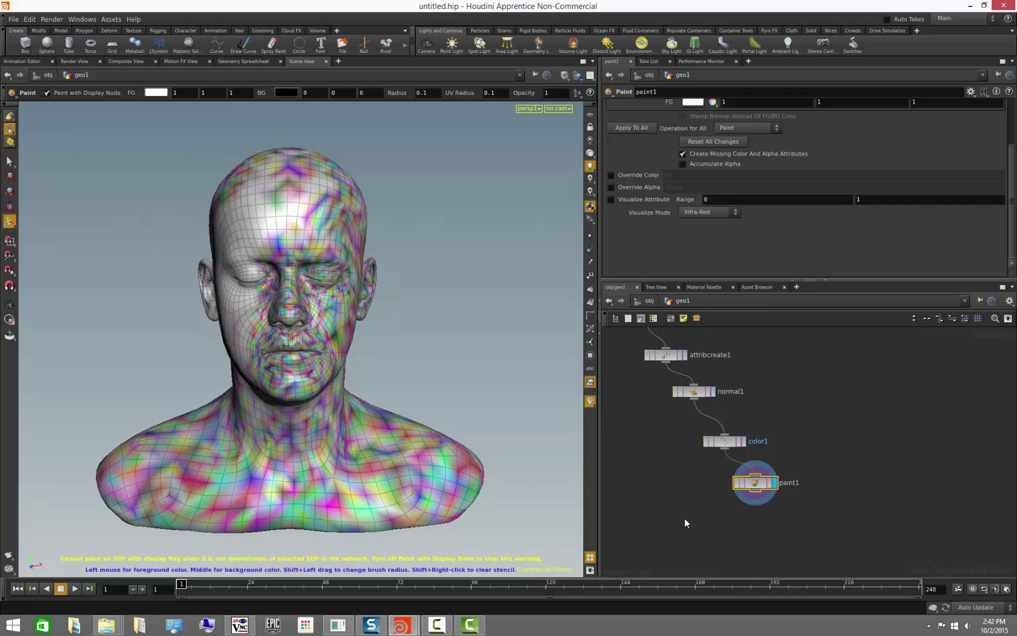
pyautogui.click(706, 519)
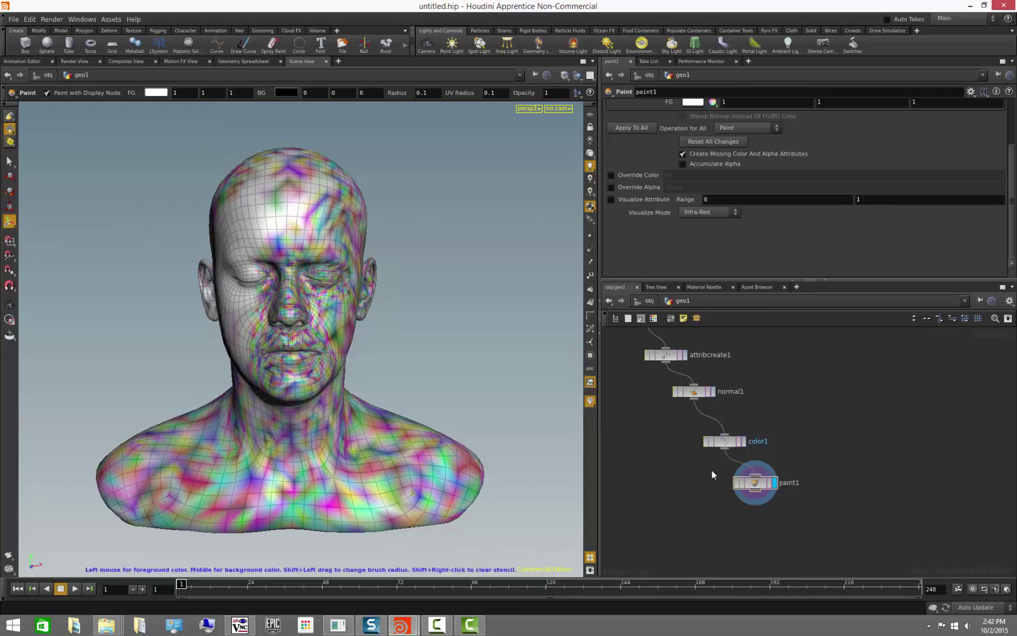
# - Open and enlarge a Geometry Spreadsheet for paint1 showing myAttribute and N columns
pyautogui.rightClick(756, 483)
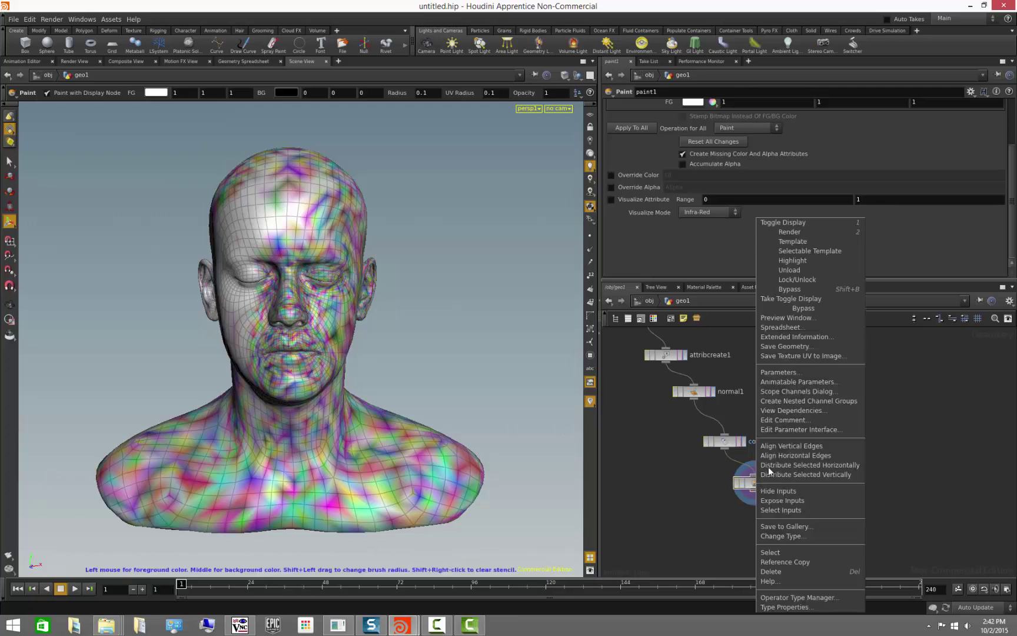
pyautogui.click(697, 482)
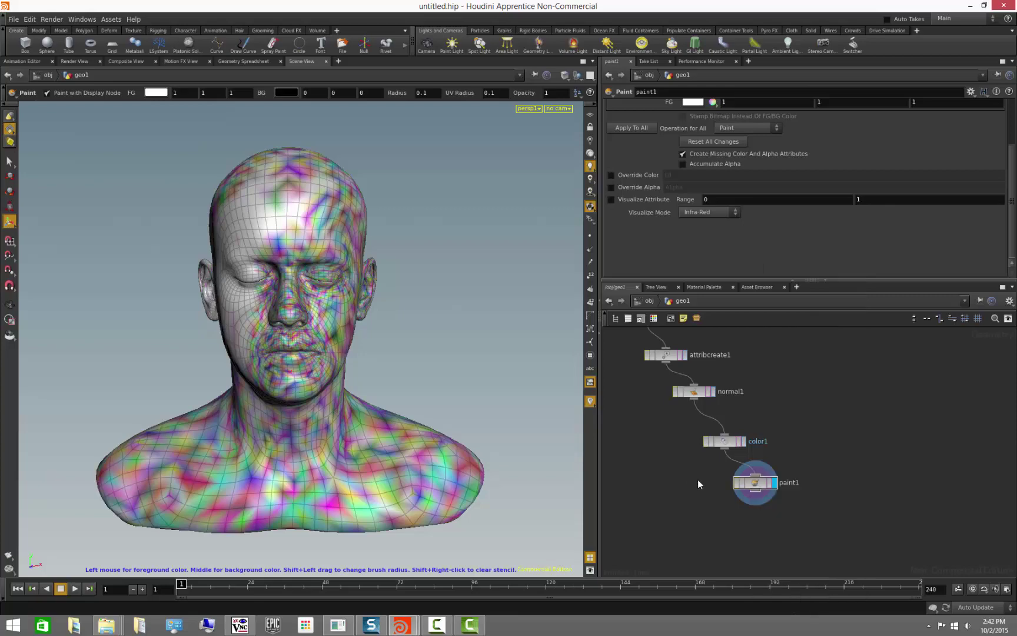
pyautogui.rightClick(756, 484)
pyautogui.click(782, 327)
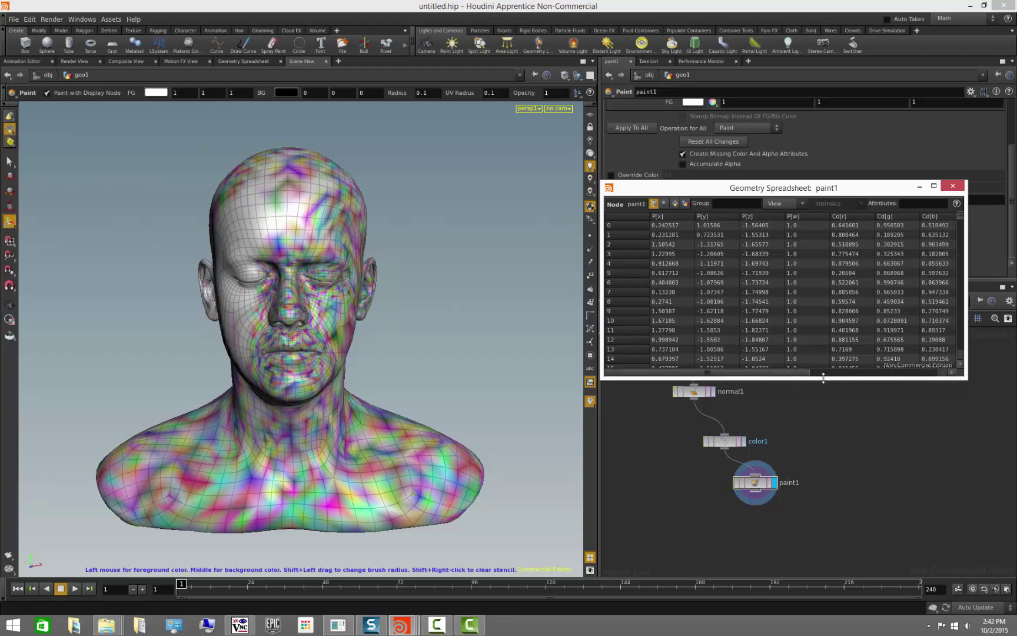
pyautogui.moveTo(822, 380); pyautogui.dragTo(822, 471)
pyautogui.moveTo(601, 353); pyautogui.dragTo(393, 353)
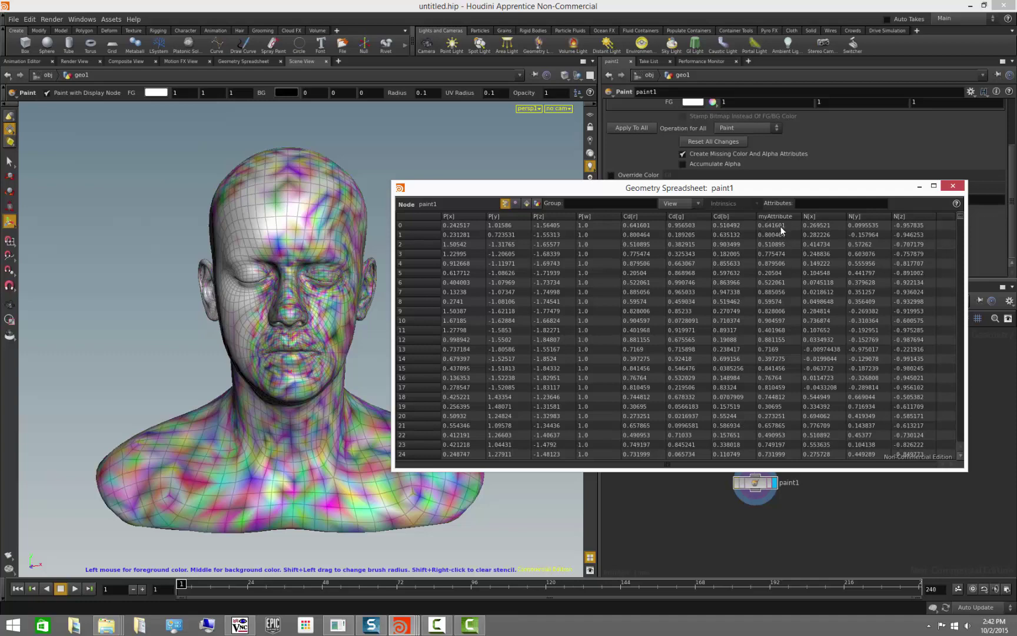
# - Filter the spreadsheet attributes to myAttrib* and move it aside to reveal the network
pyautogui.click(817, 200)
pyautogui.write('myAttrib*')
pyautogui.press('Return')
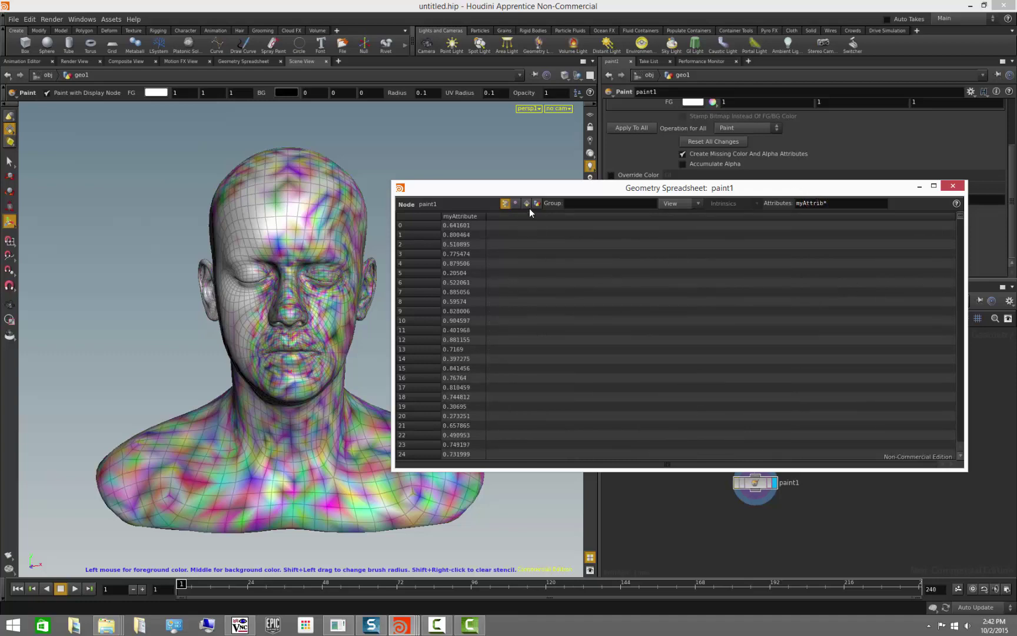
pyautogui.moveTo(531, 188); pyautogui.dragTo(598, 308)
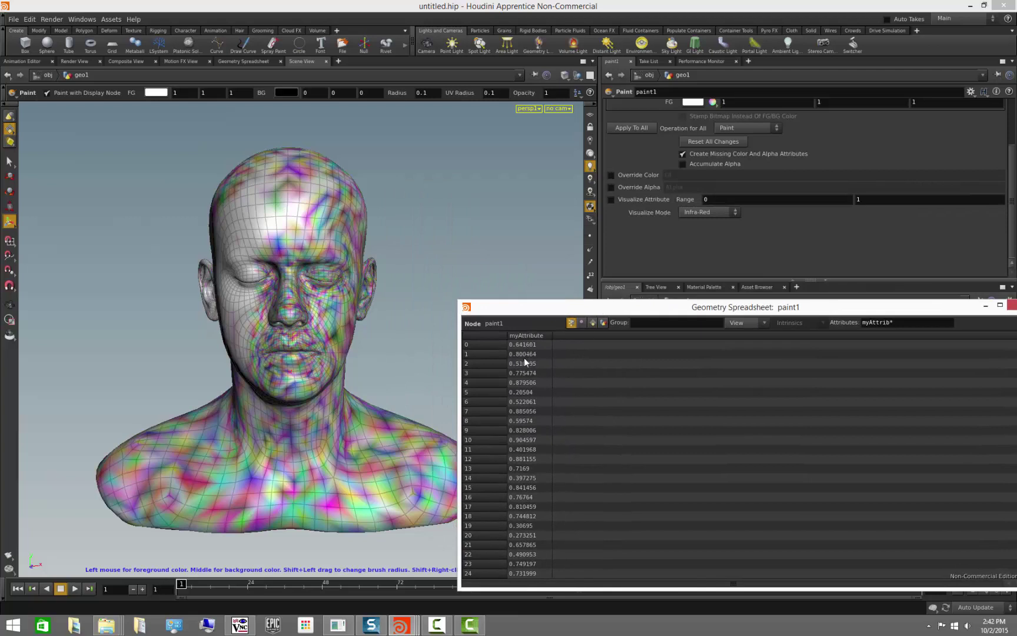
pyautogui.moveTo(658, 310)
pyautogui.mouseDown()
pyautogui.moveTo(493, 429)
pyautogui.moveTo(278, 468)
pyautogui.mouseUp()
# - Rename attribcreate1's attribute to myAttributePoint
pyautogui.press('h')
pyautogui.click(705, 377)
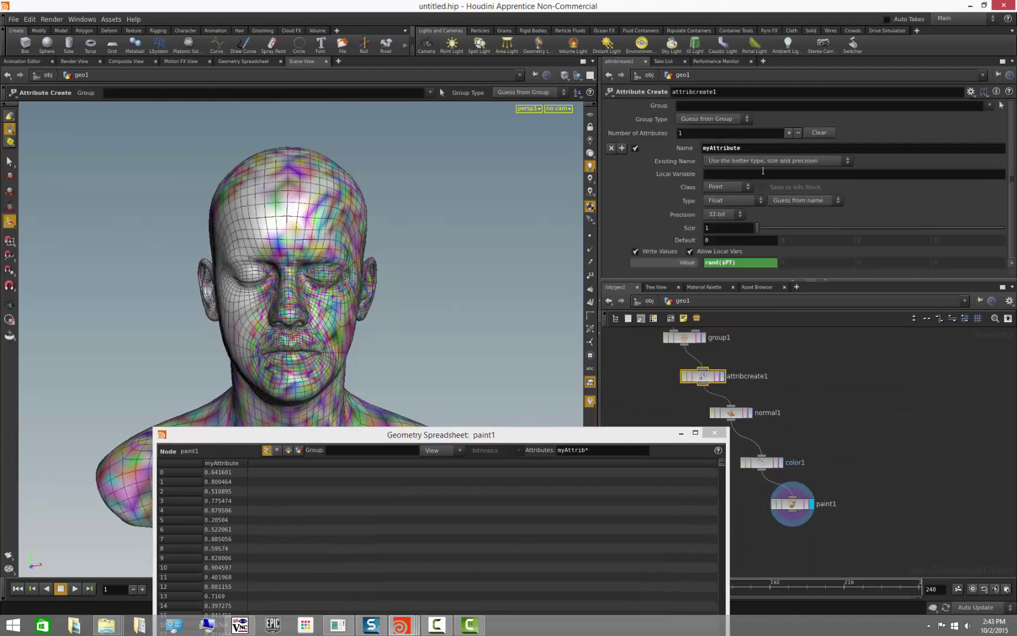
pyautogui.click(766, 149)
pyautogui.write('Point')
pyautogui.press('Return')
pyautogui.moveTo(247, 463); pyautogui.dragTo(291, 463)
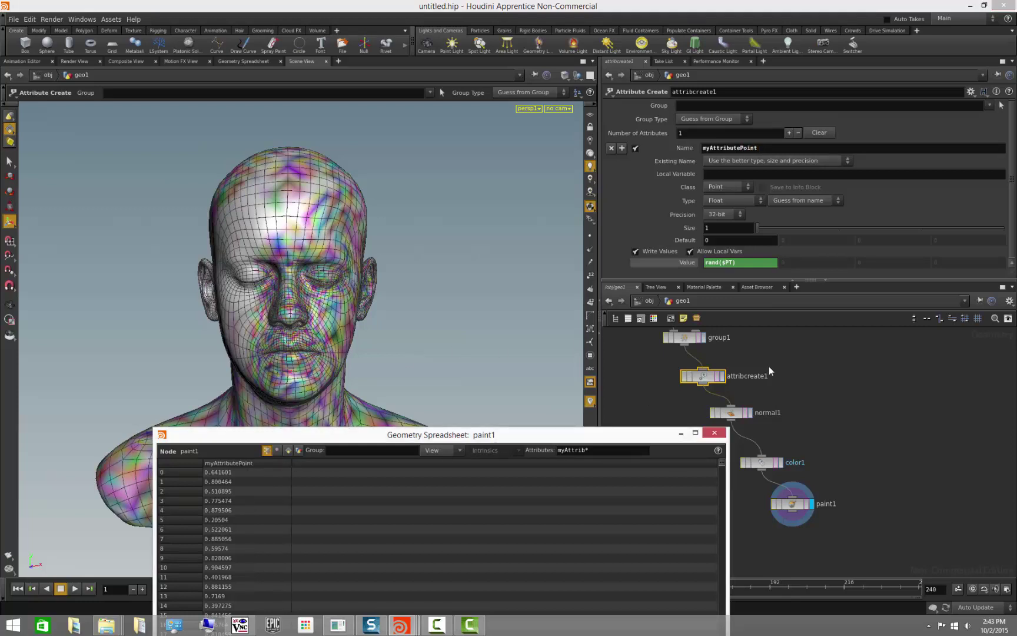
# - Change the attribute value expression to rand($PT) * 4
pyautogui.click(751, 266)
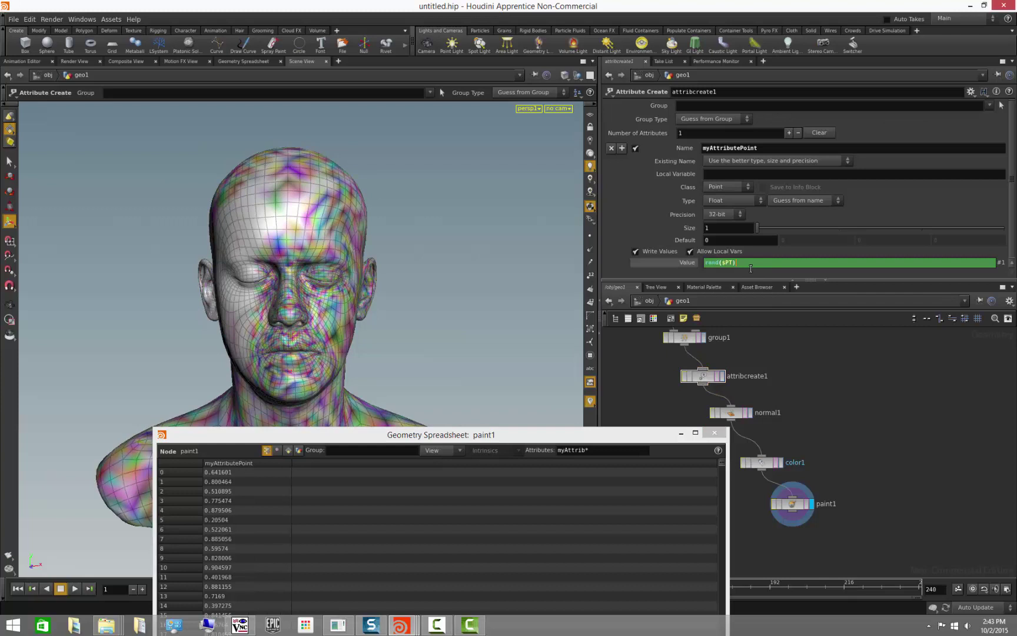
pyautogui.write('* 4')
pyautogui.press('Return')
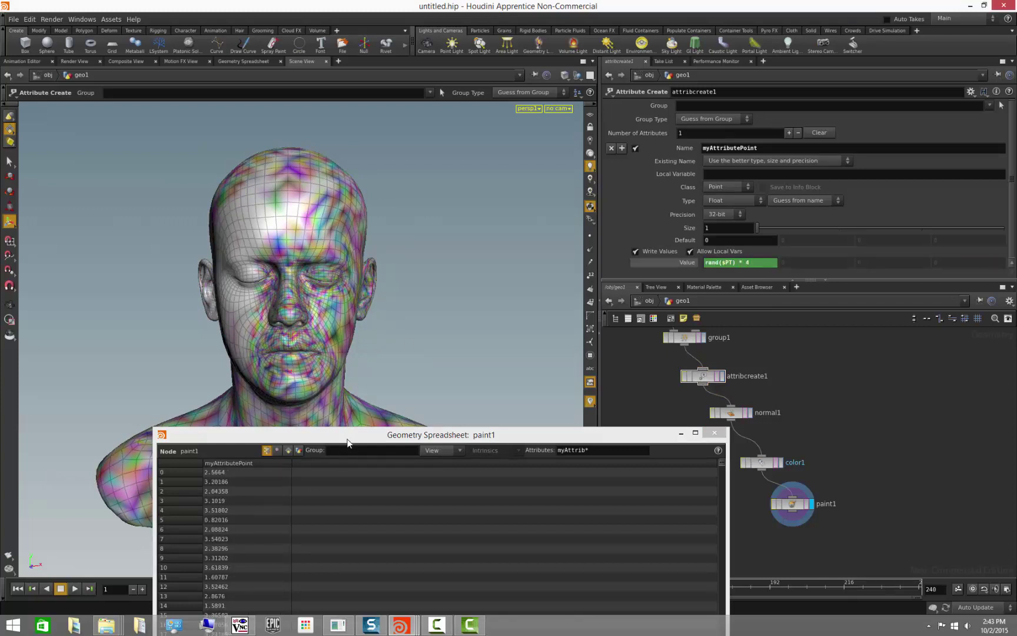
pyautogui.moveTo(348, 436); pyautogui.dragTo(293, 347)
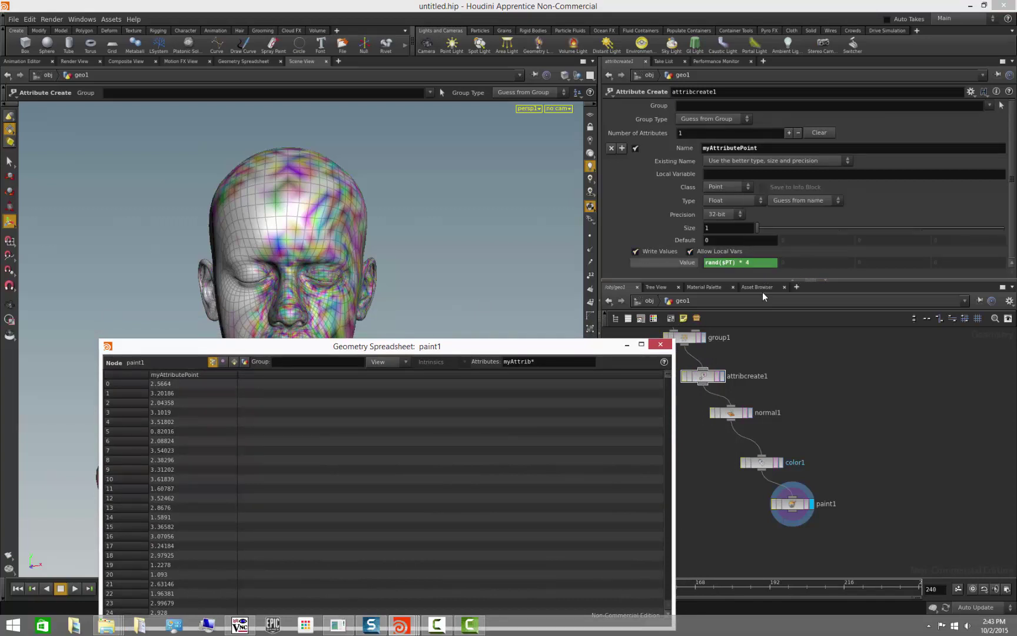
# - Make myAttributePoint a Vector attribute with rand($TY) as its second component
pyautogui.click(733, 201)
pyautogui.click(731, 224)
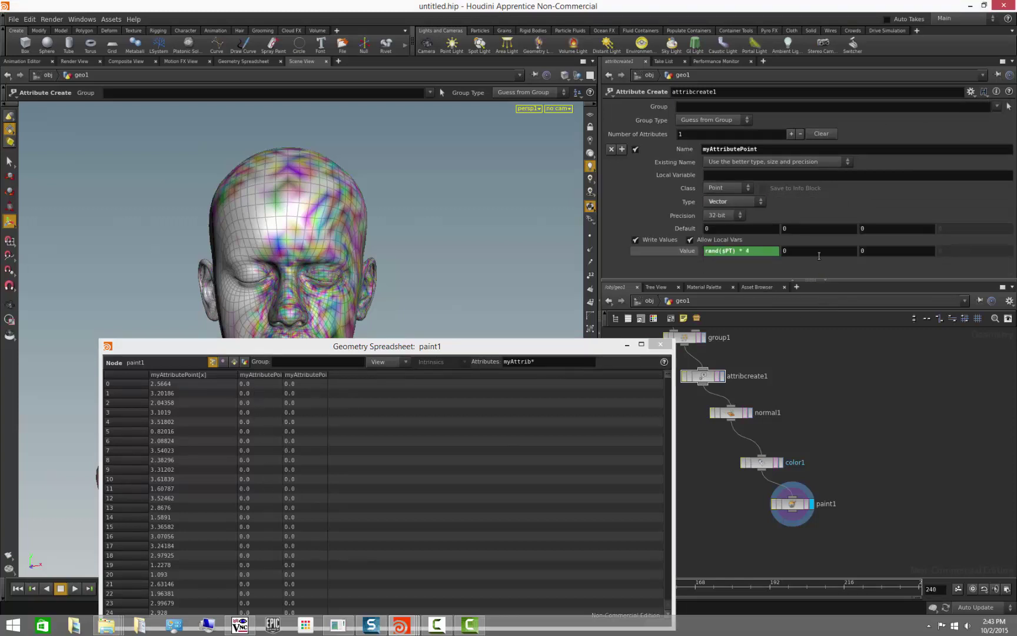
pyautogui.click(784, 251)
pyautogui.write('ra')
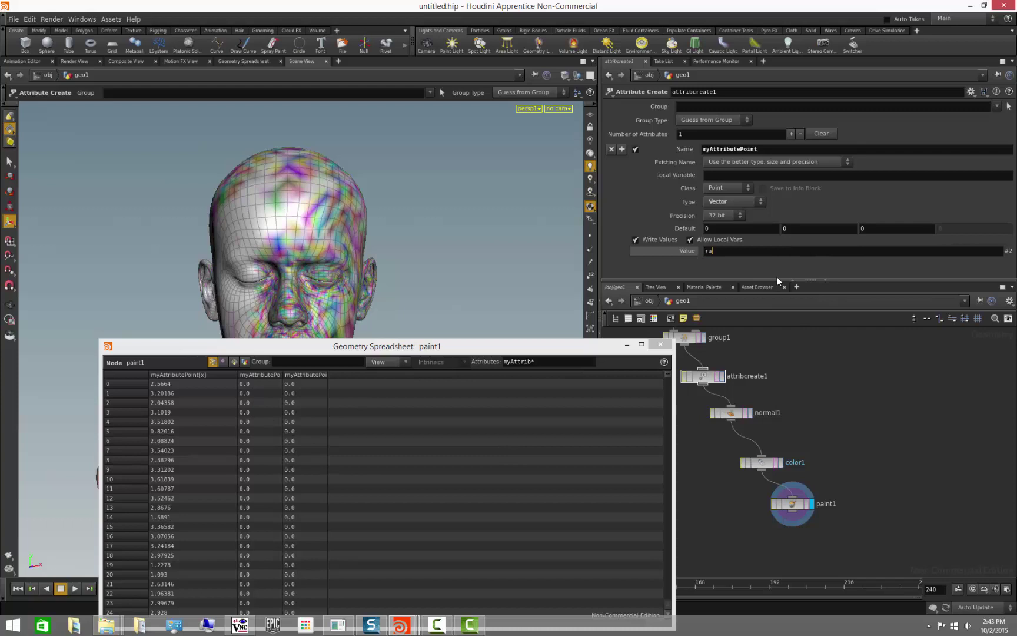
pyautogui.write('nd($TY)')
pyautogui.press('Return')
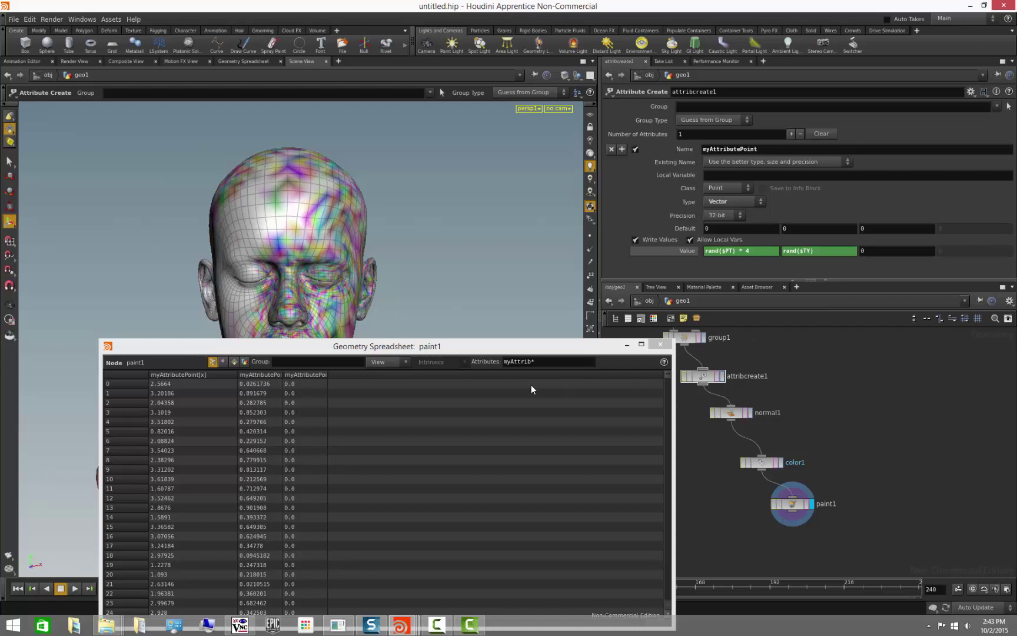
pyautogui.moveTo(342, 352); pyautogui.dragTo(314, 300)
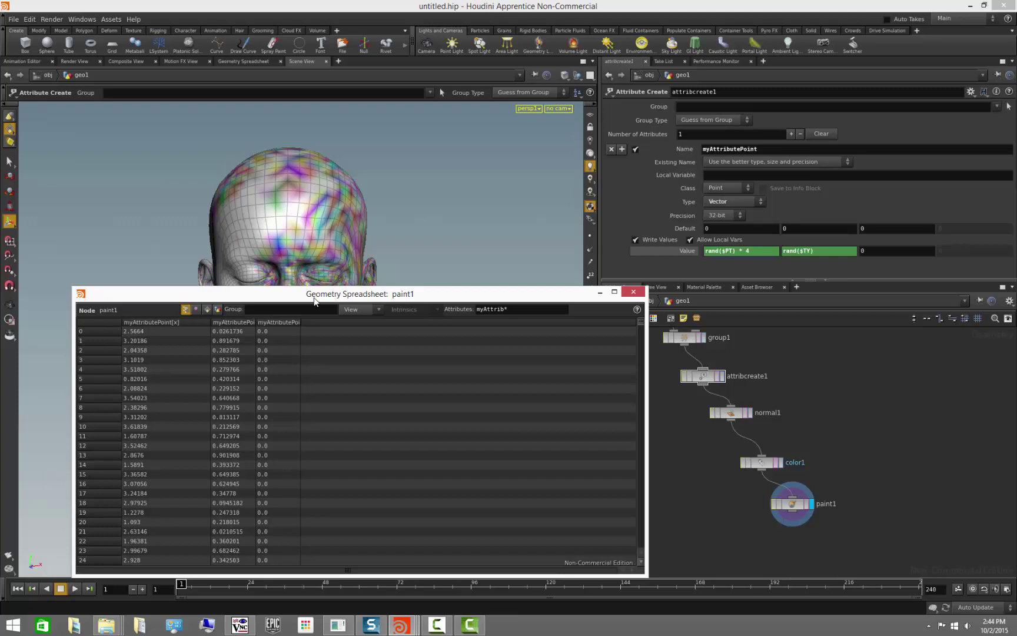
# - Change myAttributePoint to a String reading 'my point number is : $PT', then close the spreadsheet
pyautogui.click(744, 201)
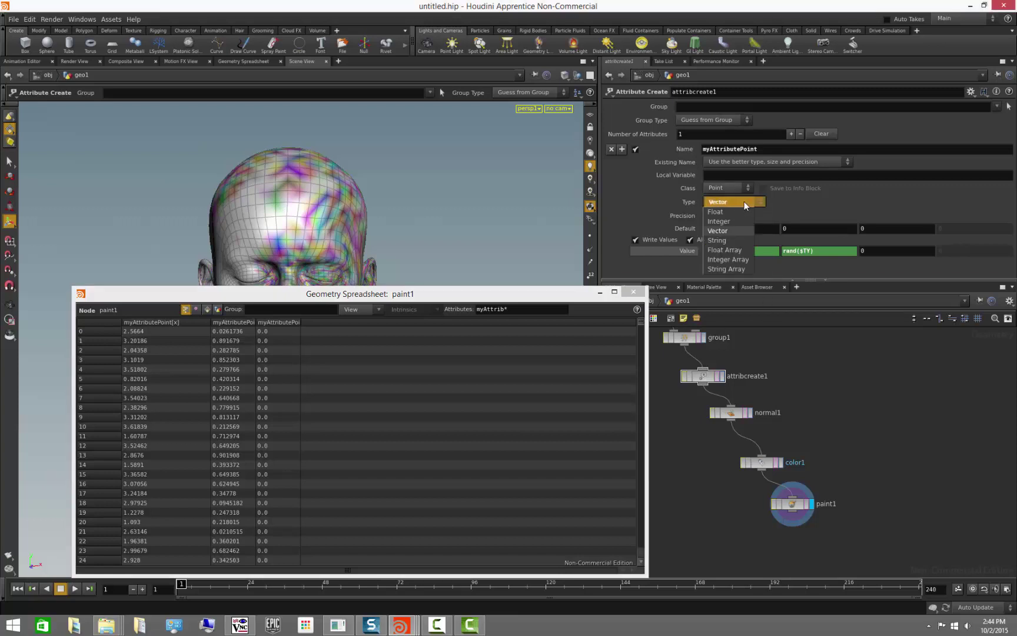
pyautogui.click(728, 241)
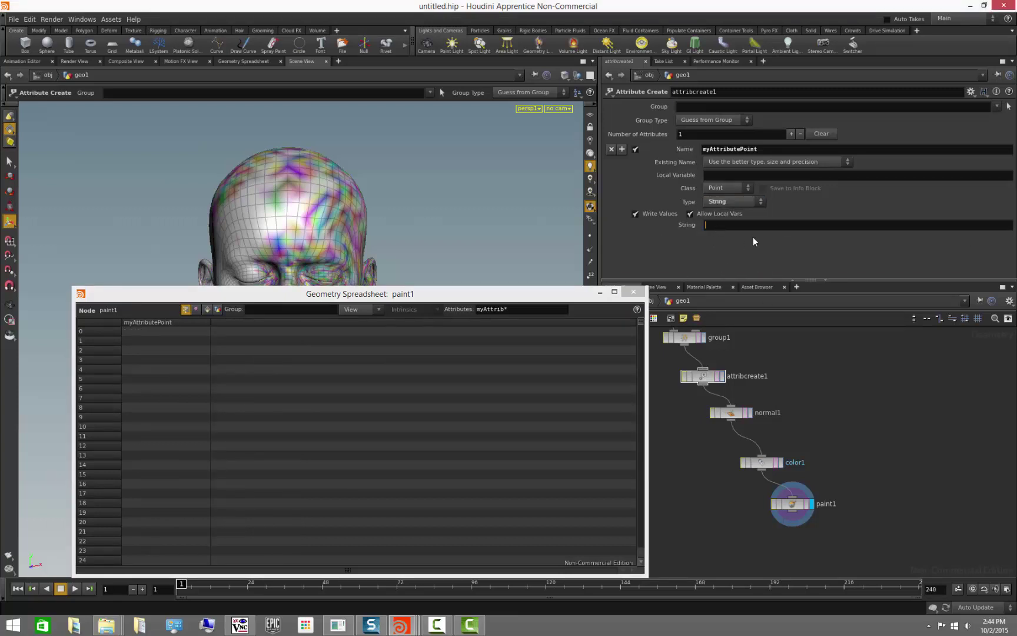
pyautogui.write('$PT')
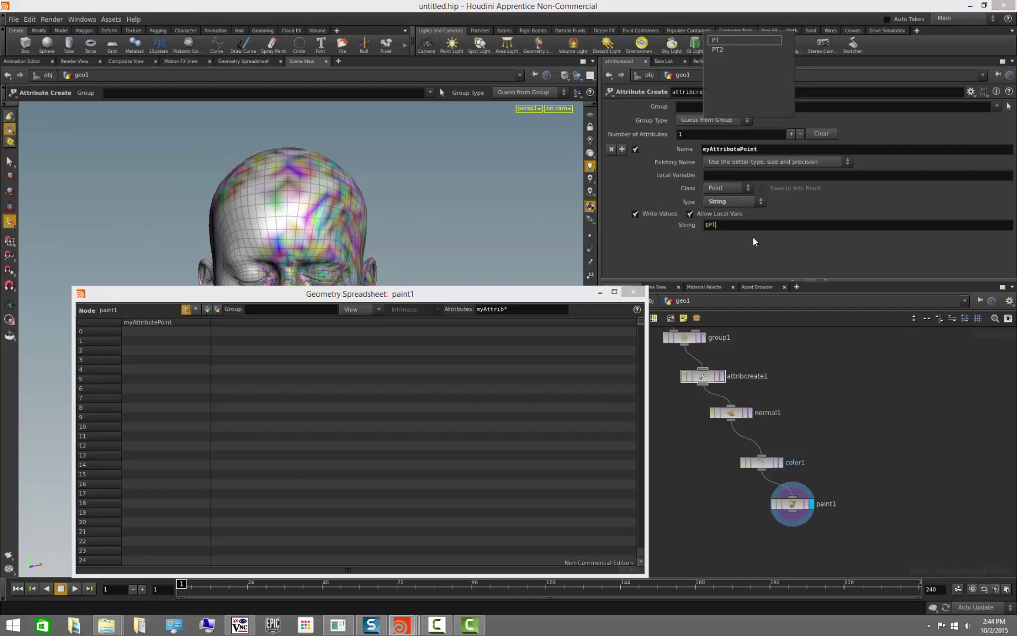
pyautogui.write('er is')
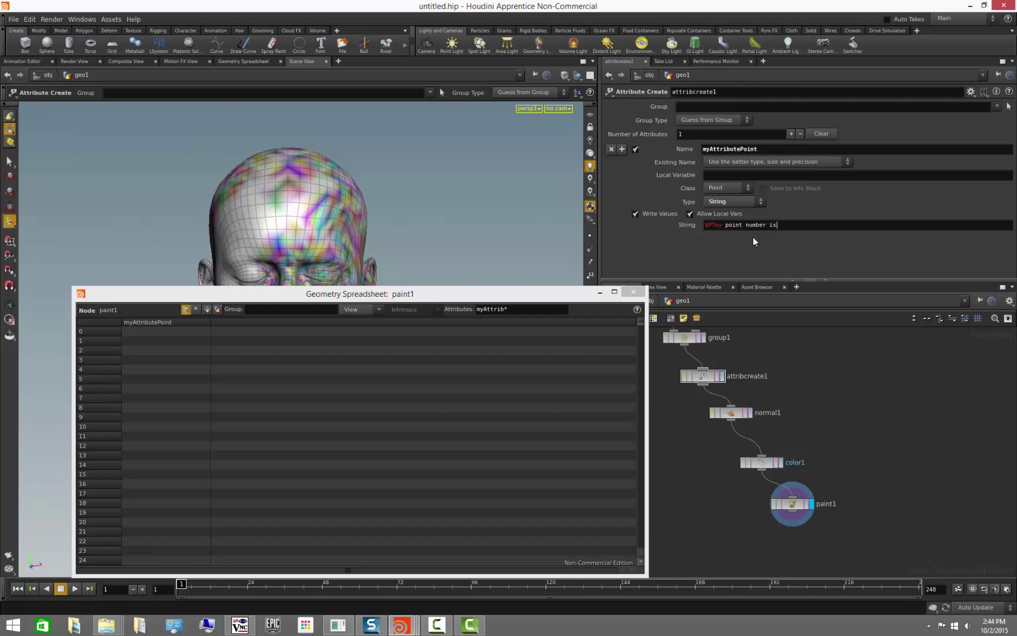
pyautogui.press('Home')
pyautogui.hotkey('shift', 'Right')
pyautogui.hotkey('shift', 'Right')
pyautogui.hotkey('shift', 'Right')
pyautogui.press('Delete')
pyautogui.press('Delete')
pyautogui.write('$PT')
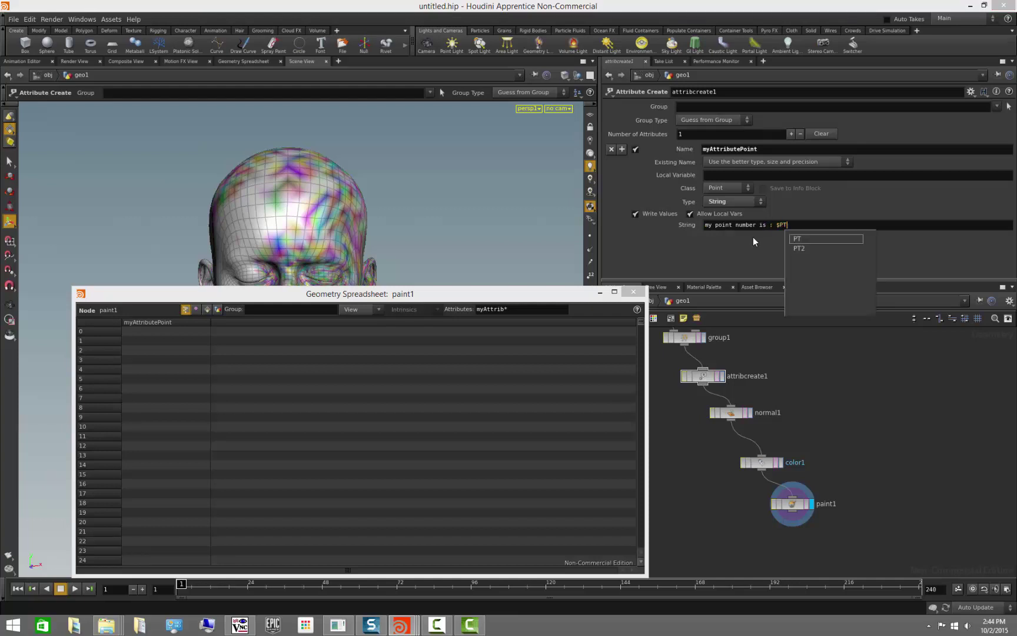
pyautogui.press('Return')
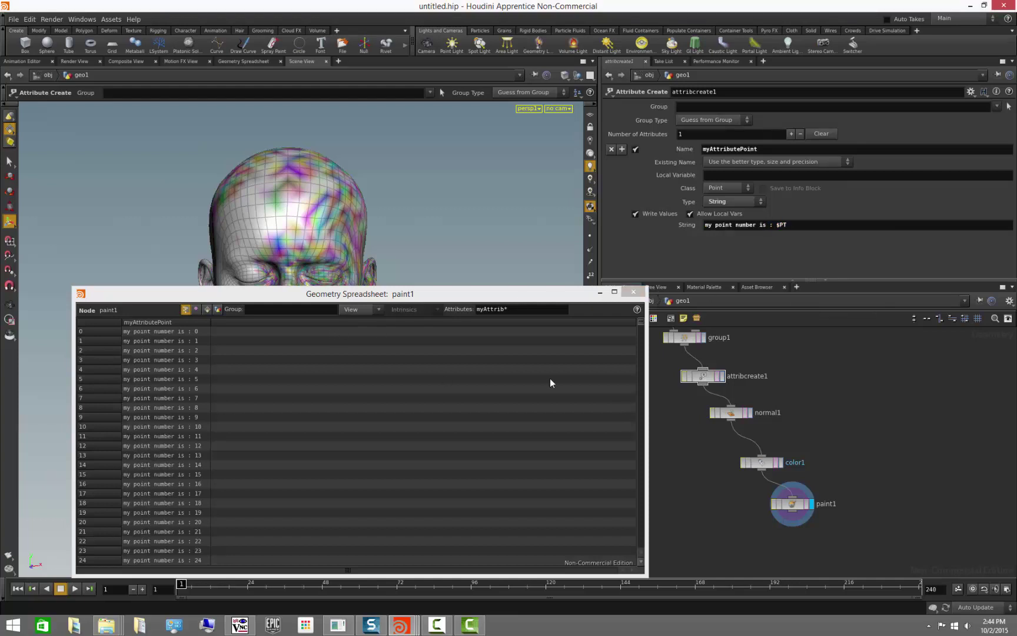
pyautogui.moveTo(639, 325); pyautogui.dragTo(662, 296)
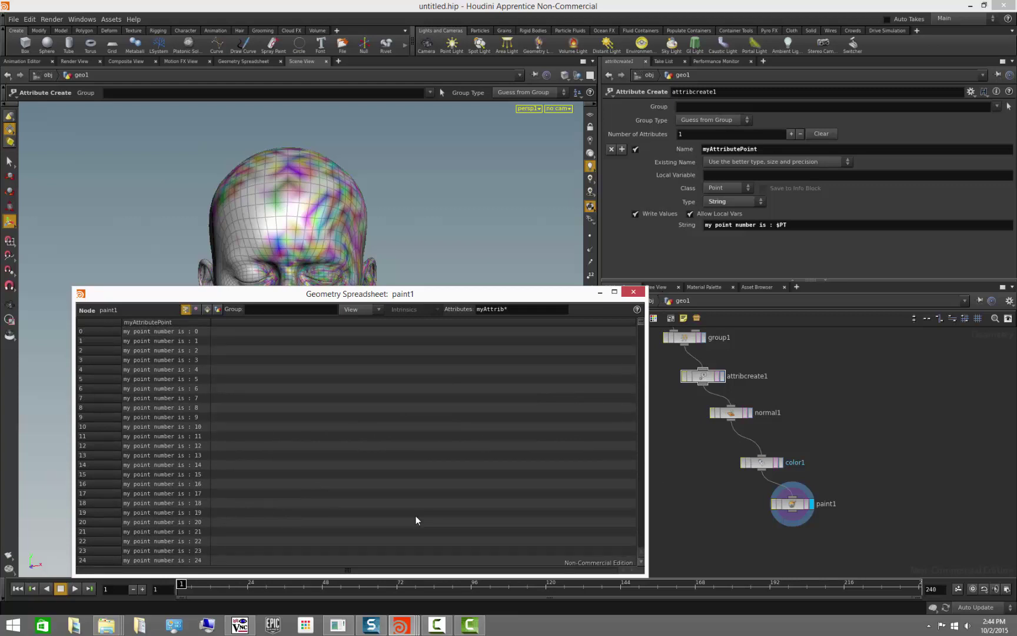
pyautogui.click(633, 292)
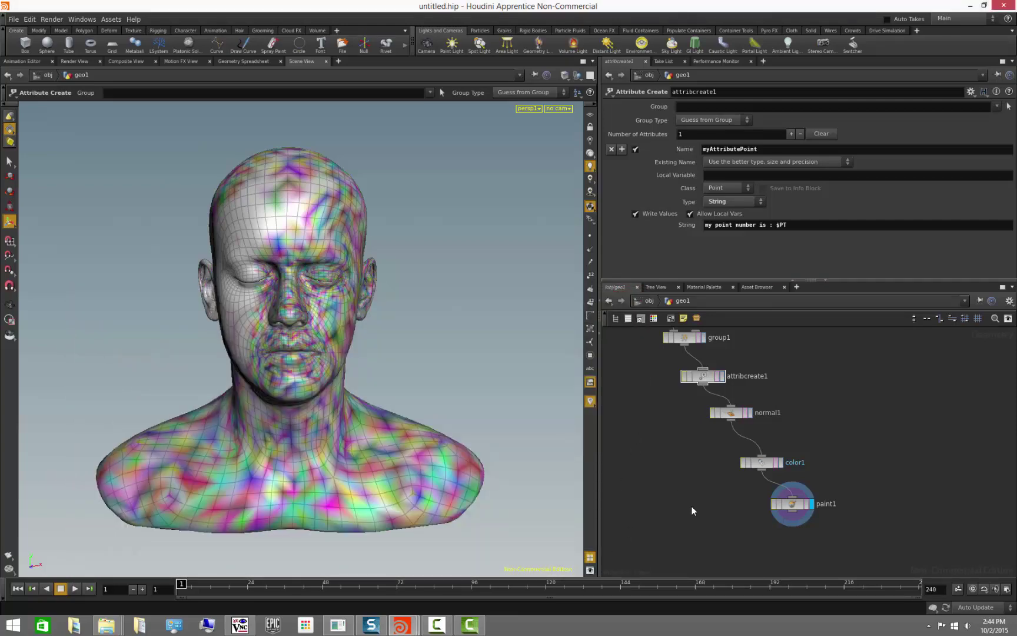
# - Open a geometry spreadsheet for the attribcreate1 node
pyautogui.moveTo(692, 461)
pyautogui.mouseDown(button='middle')
pyautogui.moveTo(724, 479)
pyautogui.moveTo(744, 528)
pyautogui.mouseUp(button='middle')
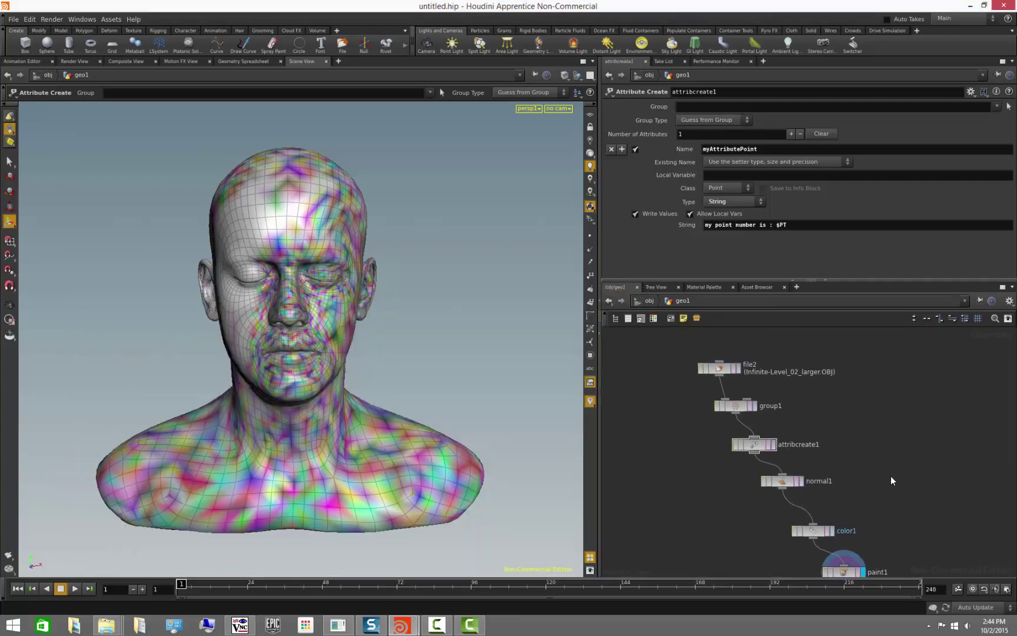
pyautogui.moveTo(891, 477); pyautogui.dragTo(848, 439, button='middle')
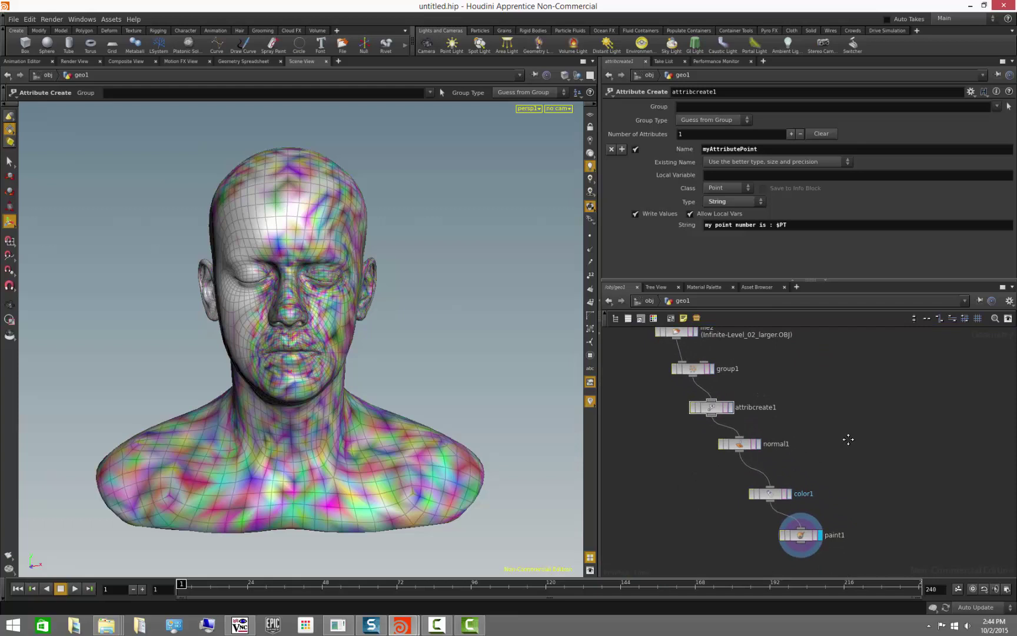
pyautogui.rightClick(713, 409)
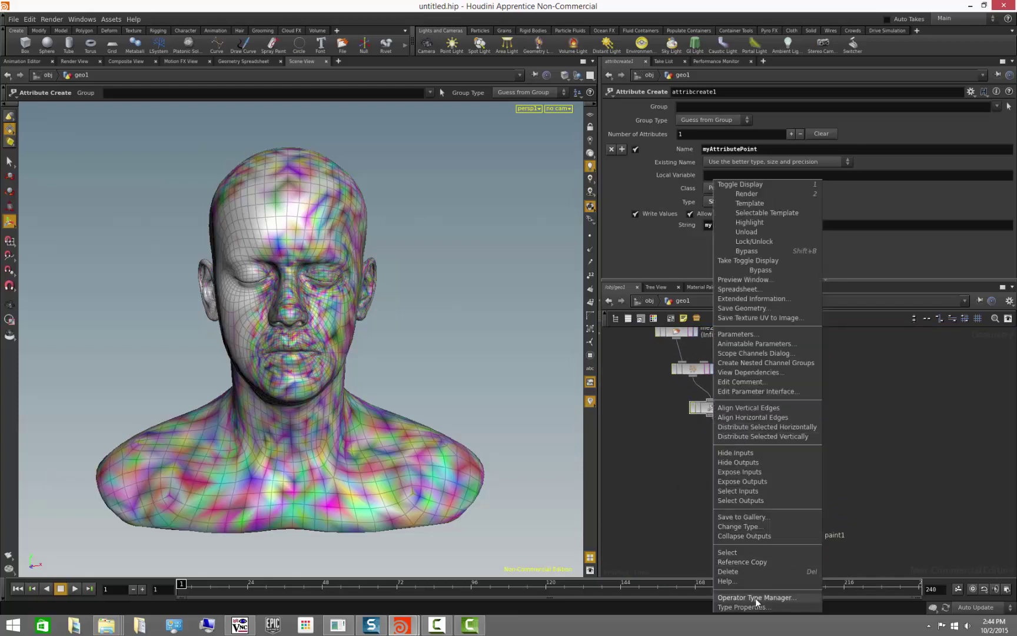
pyautogui.click(775, 290)
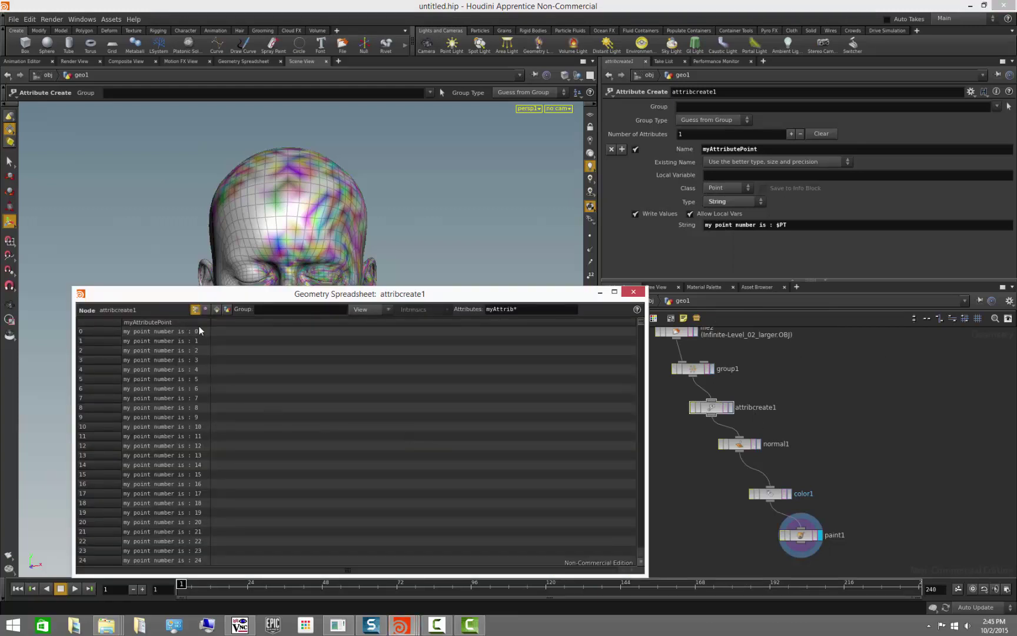
# - Set myAttributePoint's class to Primitive and view the per-primitive strings in the spreadsheet
pyautogui.click(738, 187)
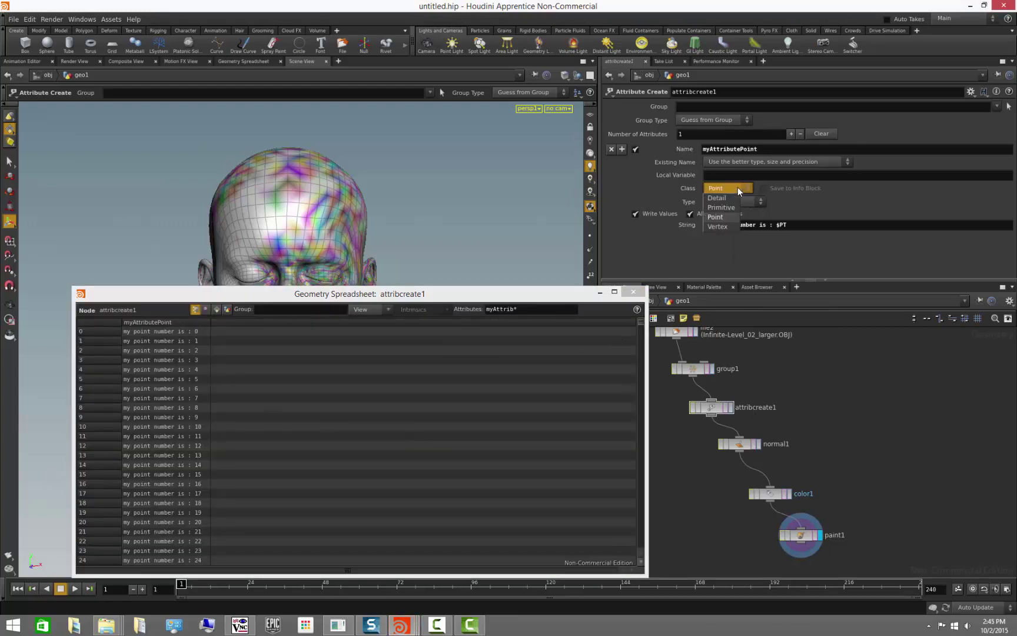
pyautogui.click(721, 207)
pyautogui.click(216, 308)
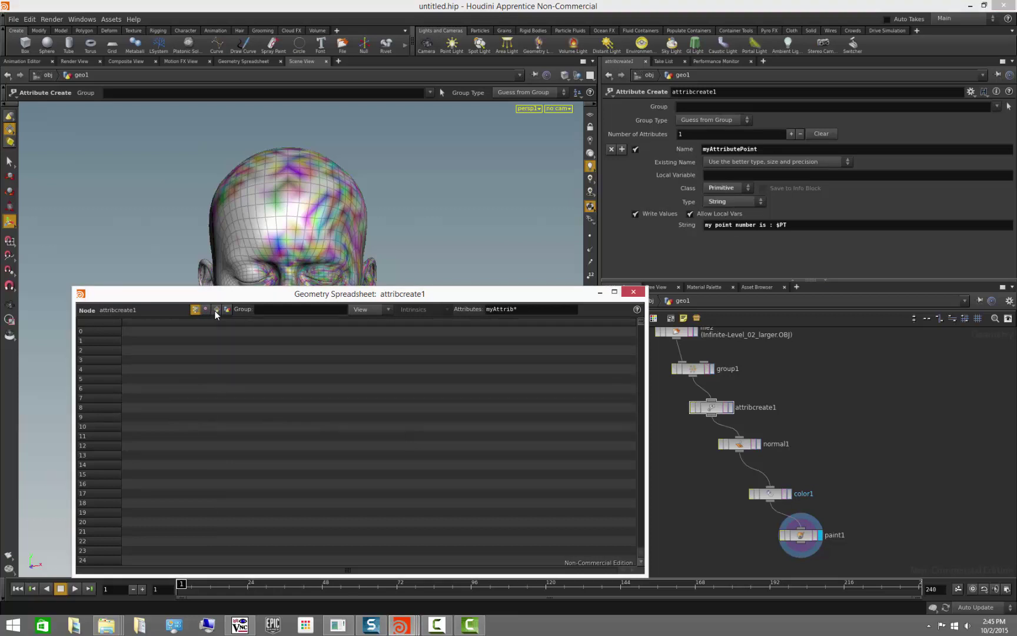
pyautogui.moveTo(167, 321); pyautogui.dragTo(263, 322)
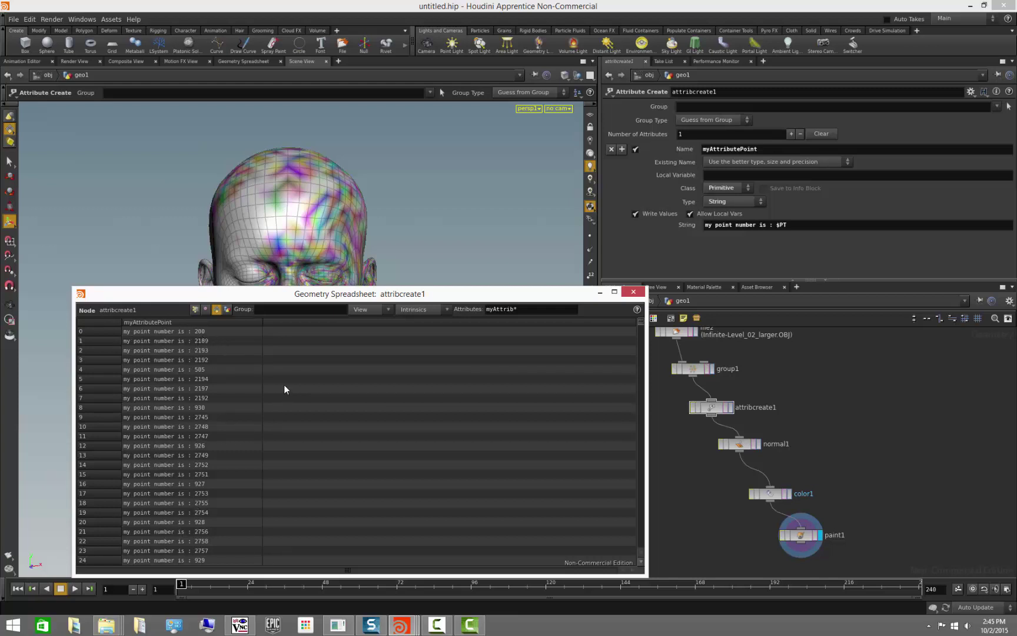
# - Switch myAttributePoint to the Detail class and view its single string in the spreadsheet
pyautogui.click(728, 189)
pyautogui.click(724, 197)
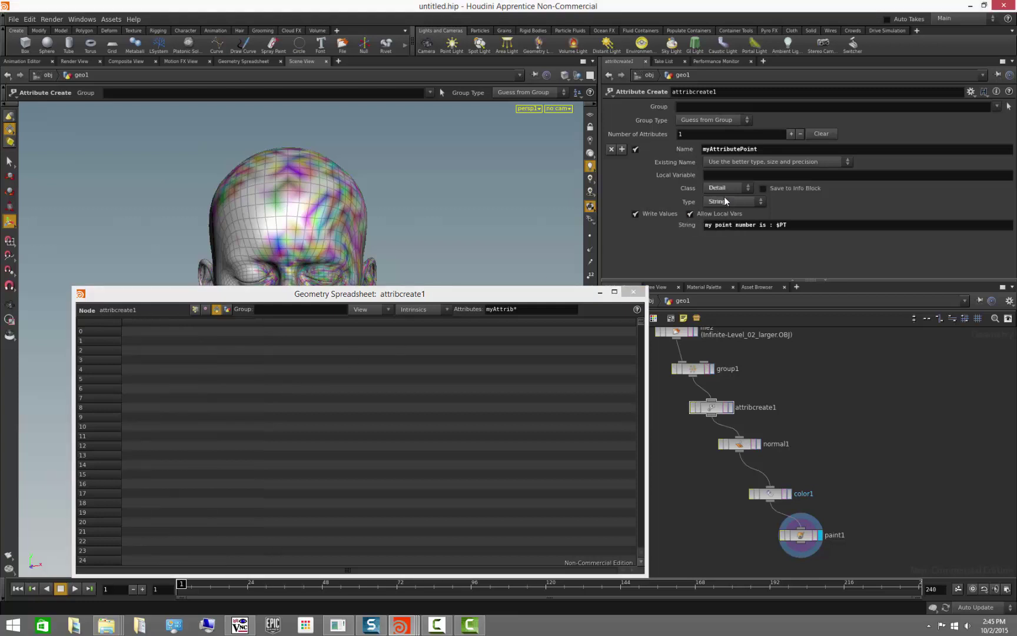
pyautogui.click(227, 309)
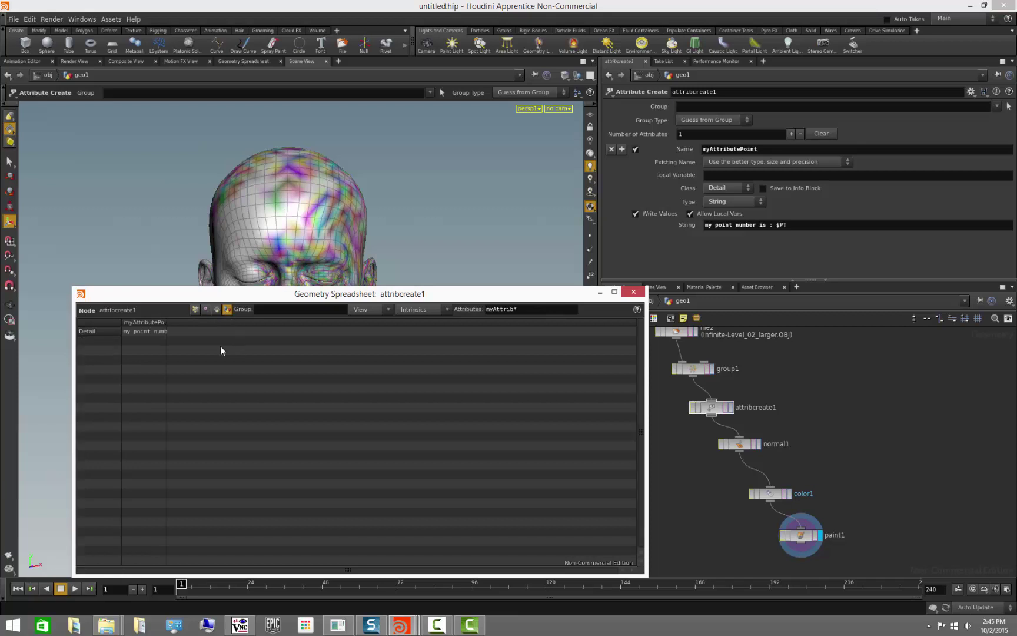
pyautogui.moveTo(169, 322); pyautogui.dragTo(234, 335)
# - Switch myAttributePoint to the Vertex class and view the per-vertex strings
pyautogui.click(738, 189)
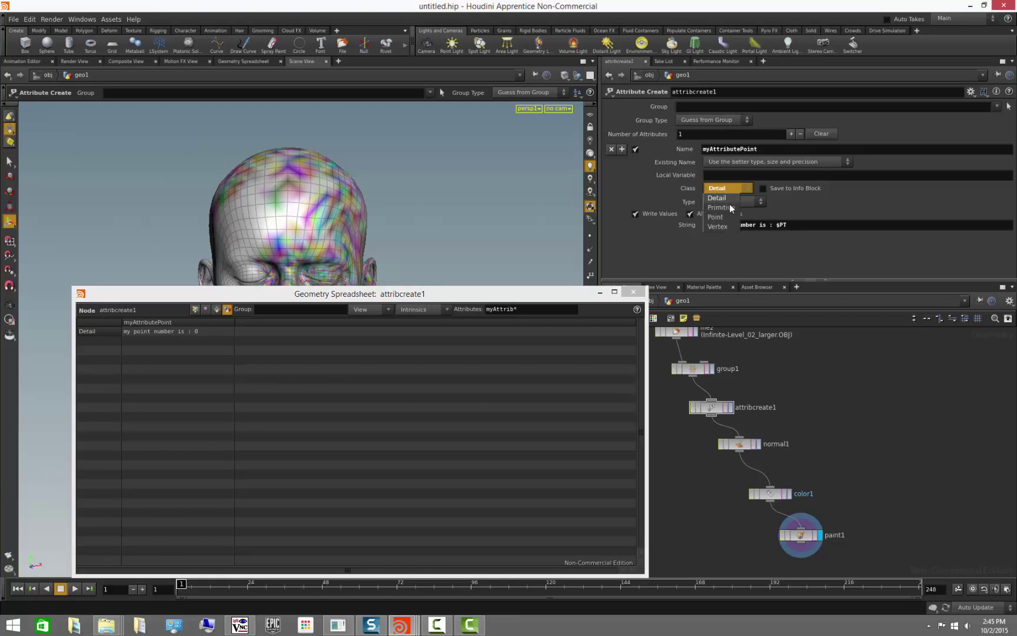
pyautogui.click(725, 223)
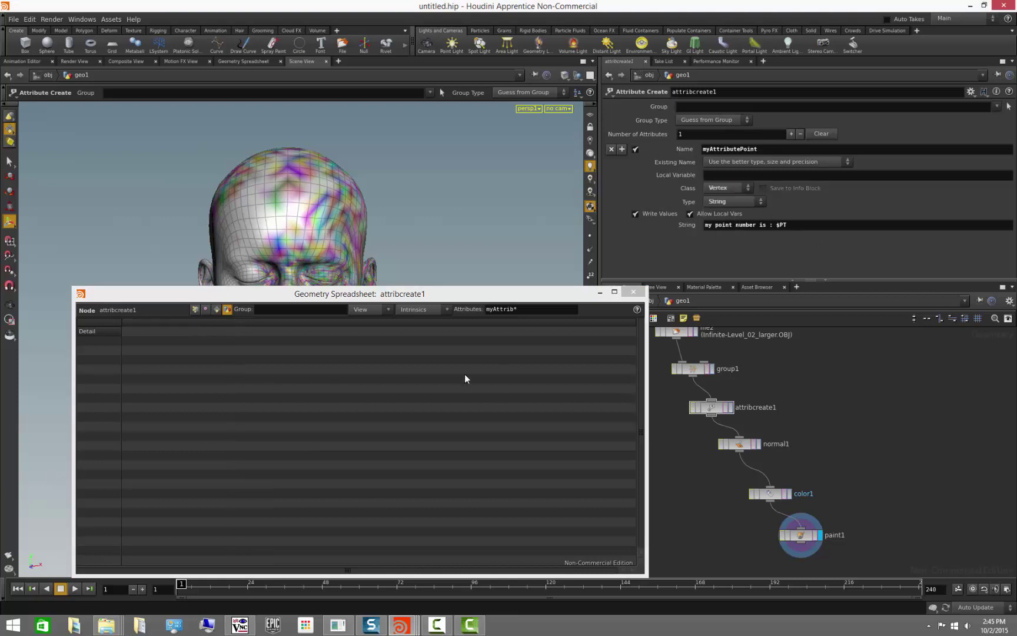
pyautogui.click(205, 311)
pyautogui.moveTo(217, 322); pyautogui.dragTo(298, 322)
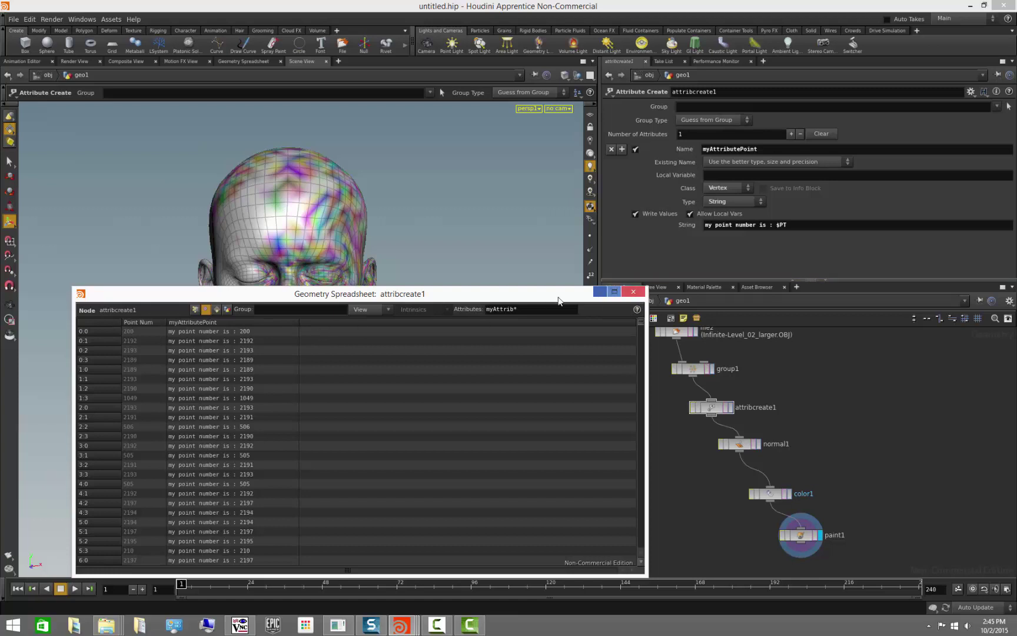
# - Clear the attribute filter to list all attributes, then dismiss the spreadsheet
pyautogui.moveTo(520, 306); pyautogui.dragTo(402, 316)
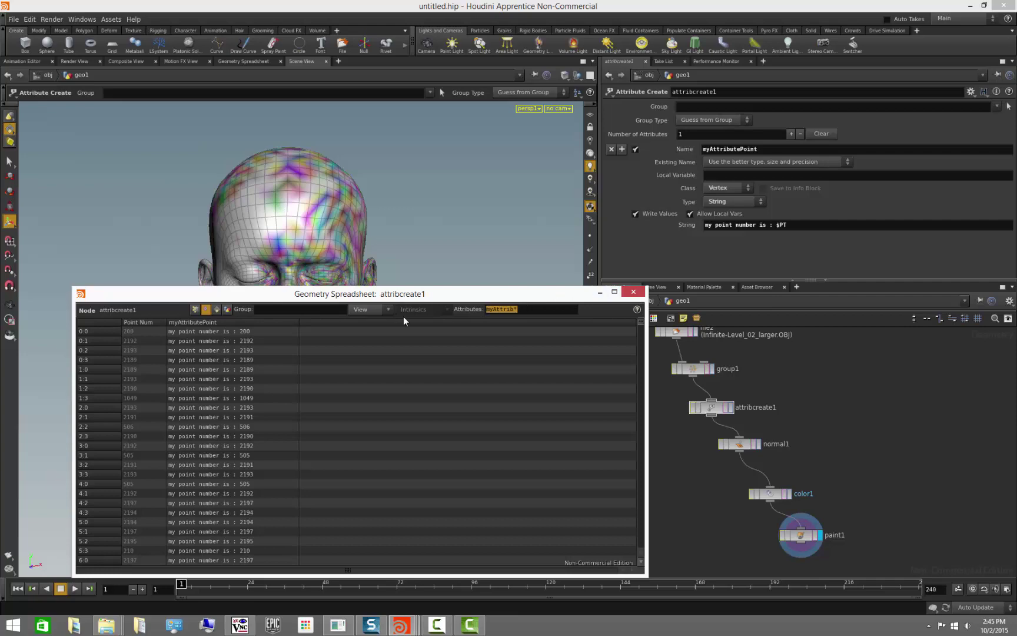
pyautogui.press('BackSpace')
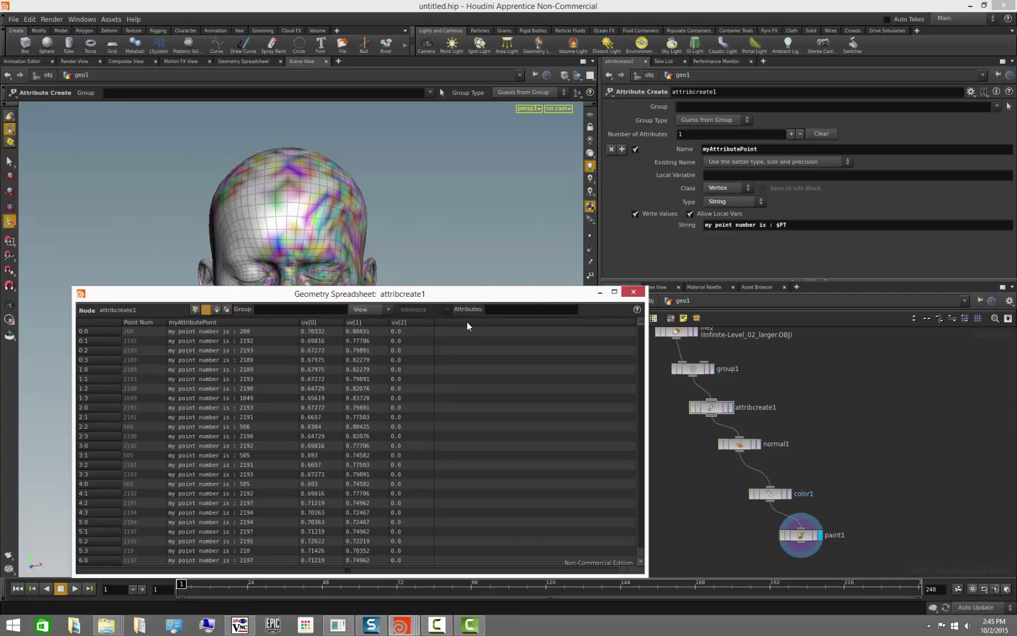
pyautogui.click(600, 292)
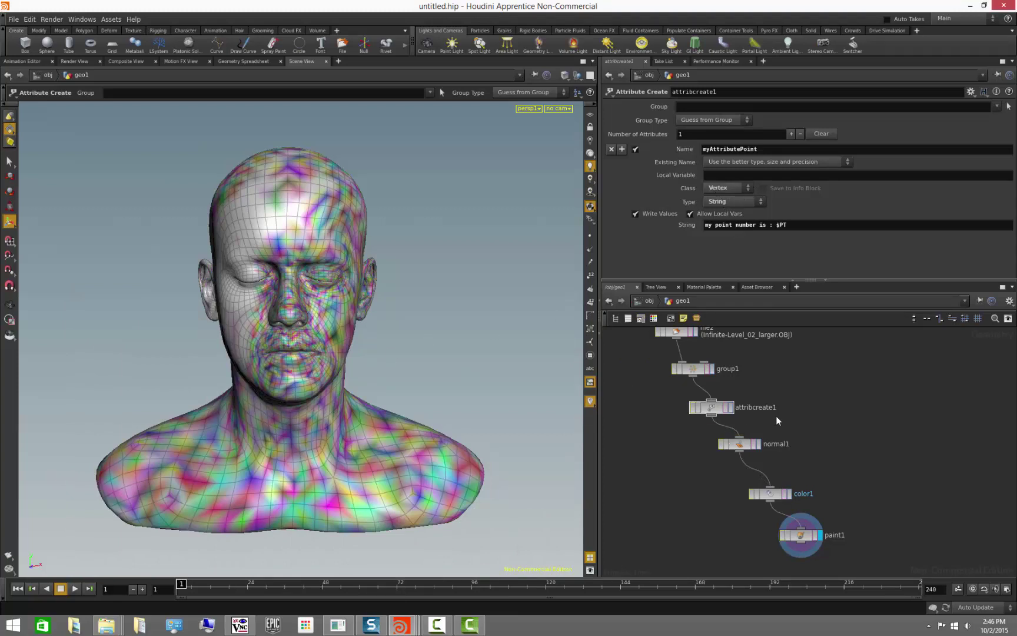
# - Display the normal1 node and show point normals on the head
pyautogui.click(742, 445)
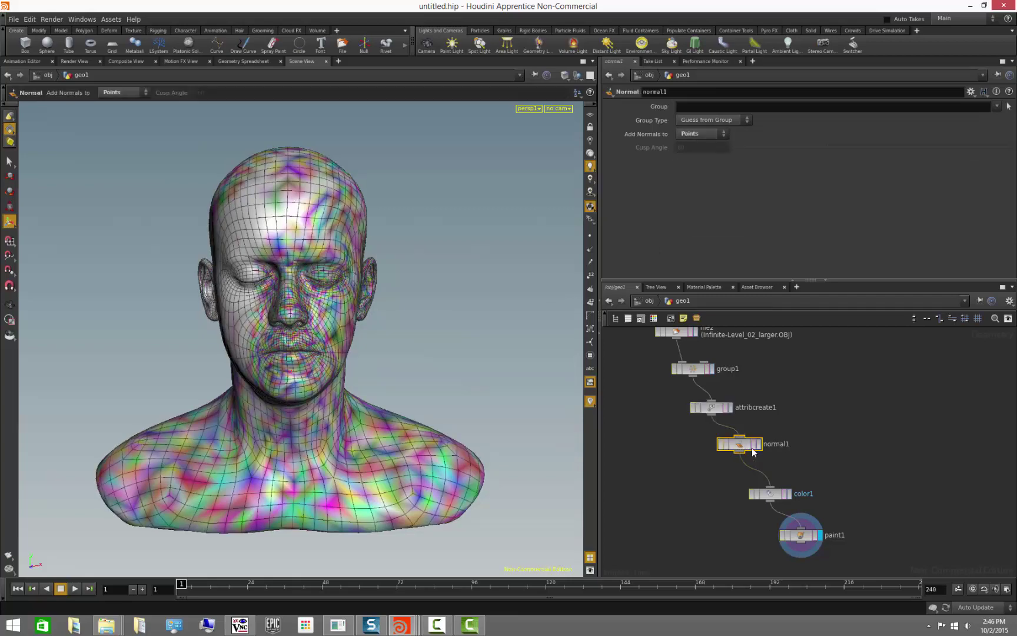
pyautogui.click(758, 444)
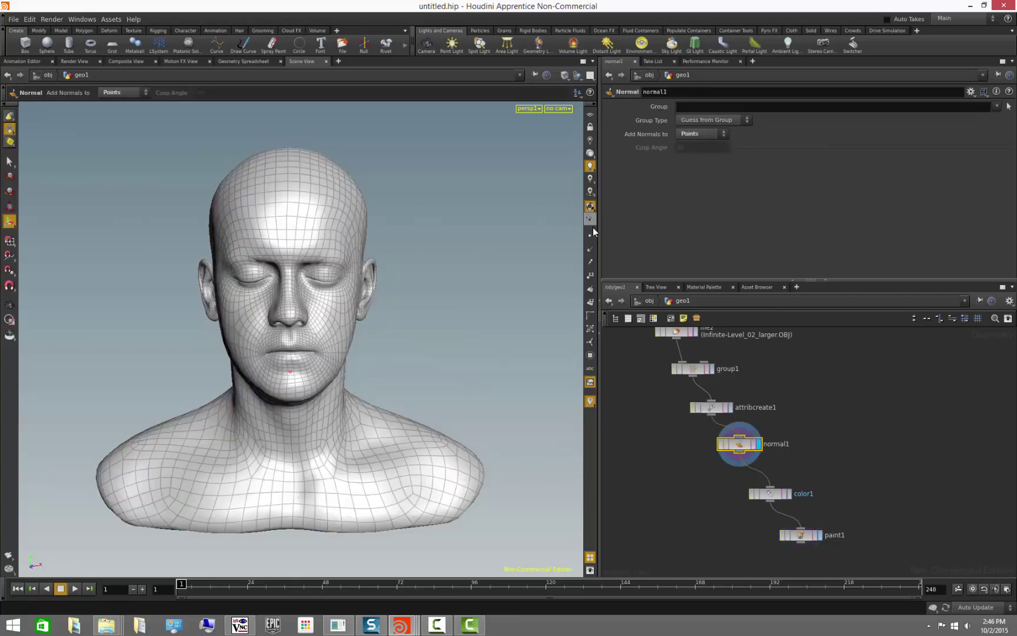
pyautogui.click(590, 250)
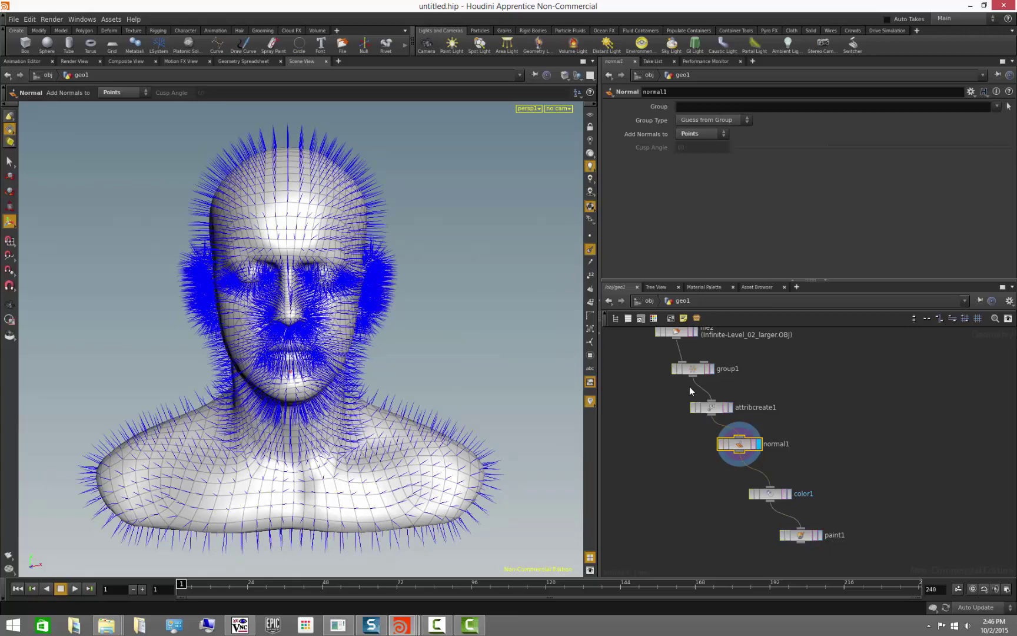
# - Set normal1 to add normals to Vertices and inspect them close up on the forehead
pyautogui.click(703, 134)
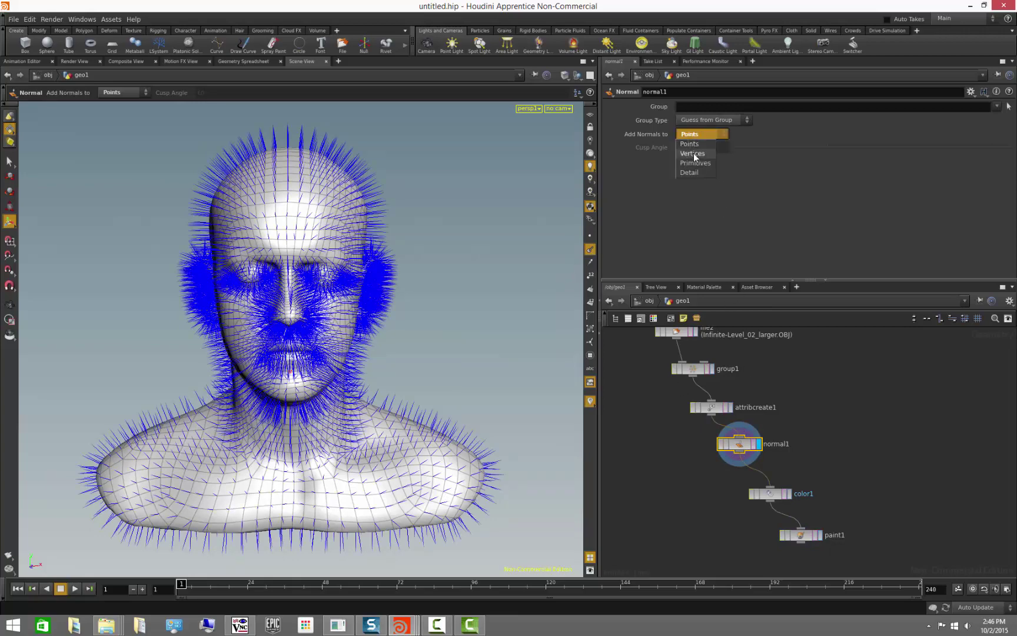
pyautogui.click(693, 149)
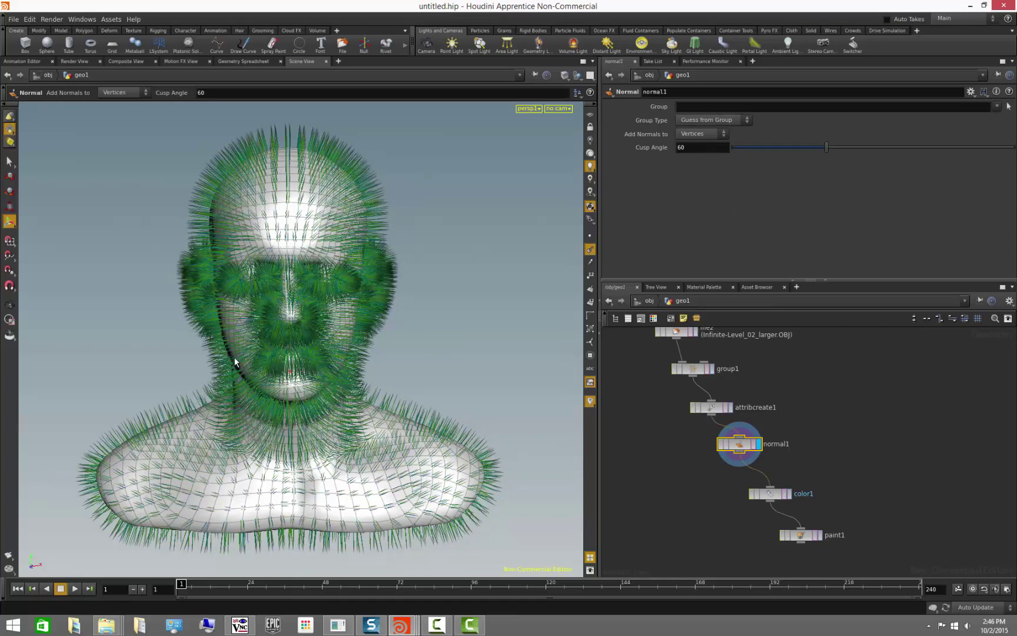
pyautogui.press('Escape')
pyautogui.moveTo(231, 359); pyautogui.dragTo(228, 334)
pyautogui.moveTo(228, 334); pyautogui.dragTo(405, 393, button='right')
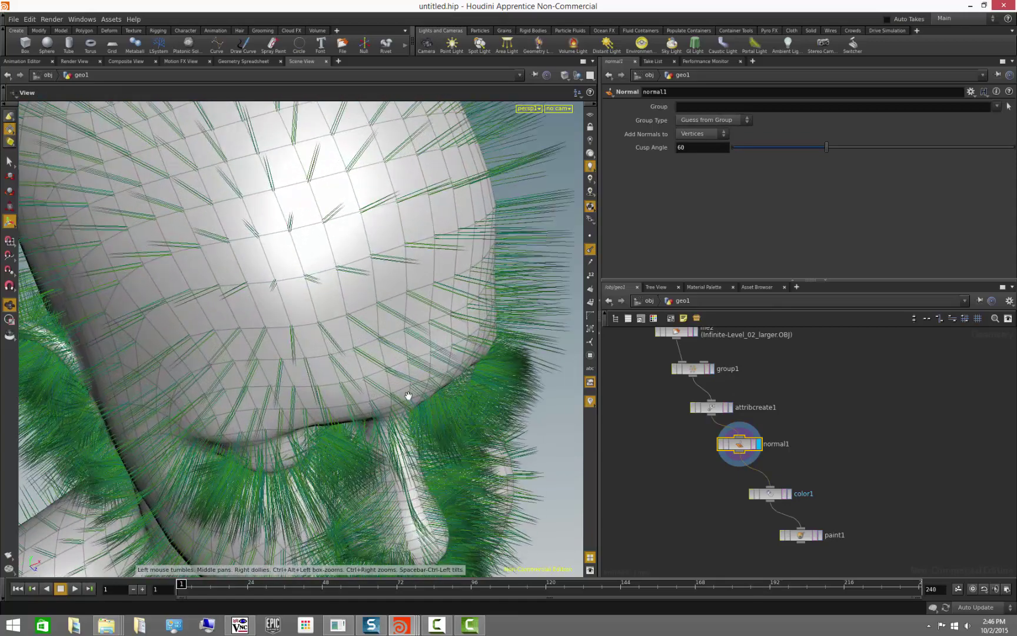
pyautogui.moveTo(320, 295); pyautogui.dragTo(290, 274)
pyautogui.press('Return')
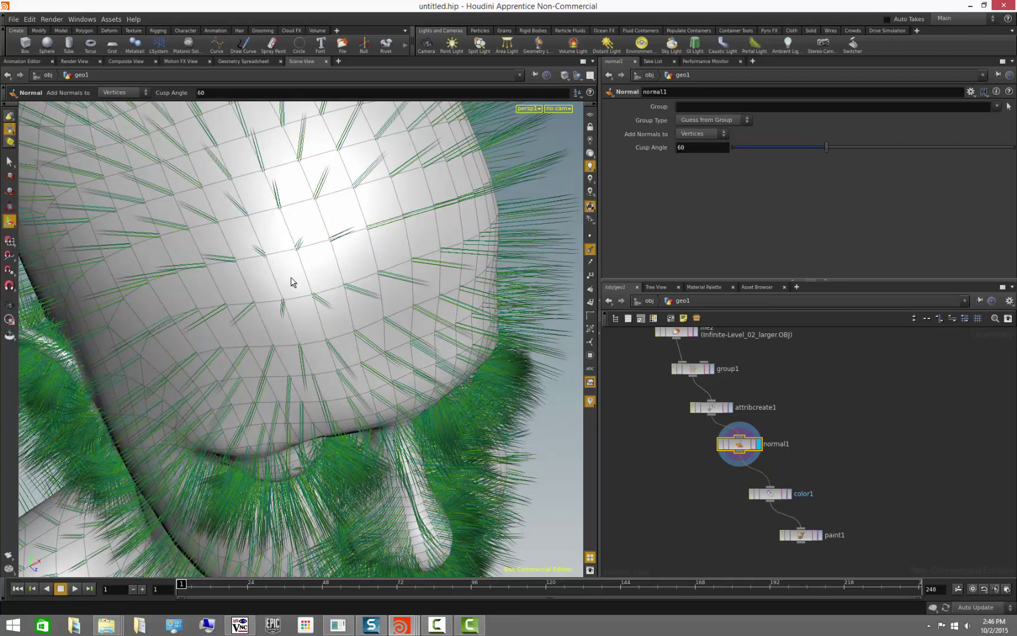
# - Add normals to Primitives instead and briefly show the primitive normals in side profile
pyautogui.click(709, 135)
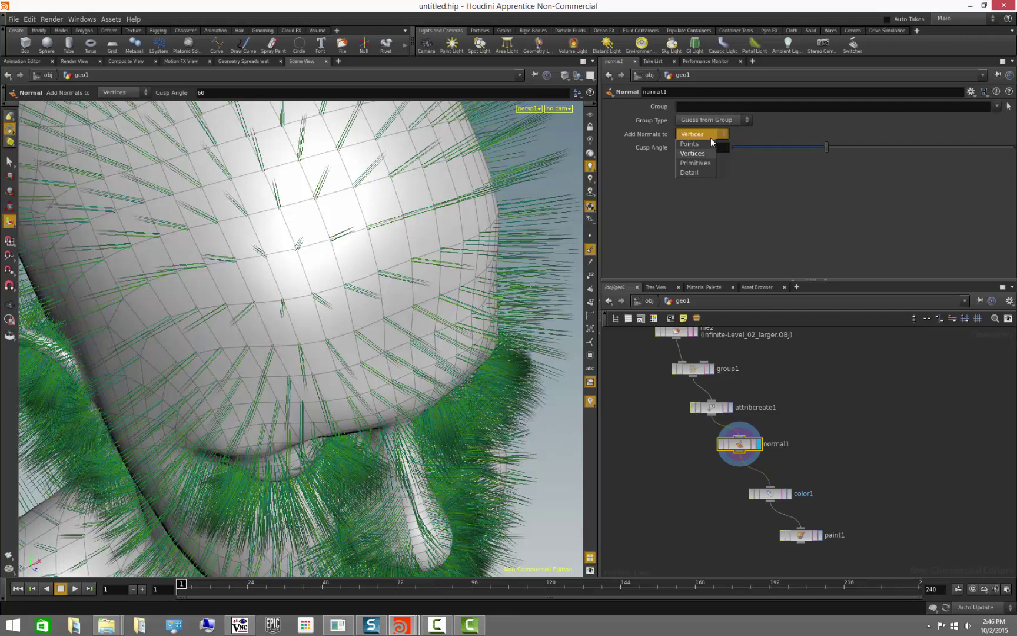
pyautogui.click(703, 159)
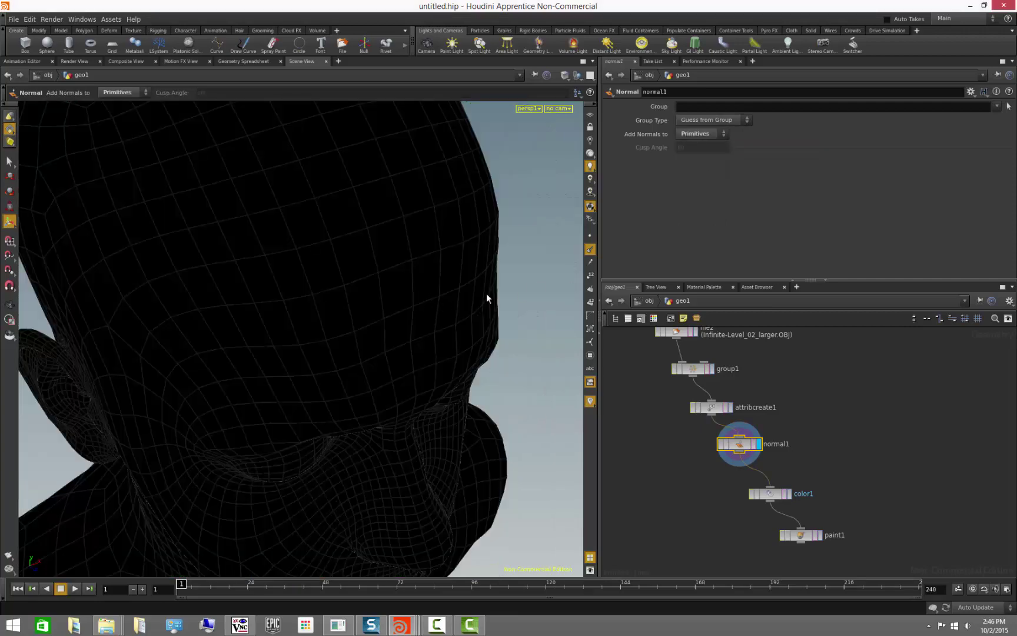
pyautogui.middleClick(740, 446)
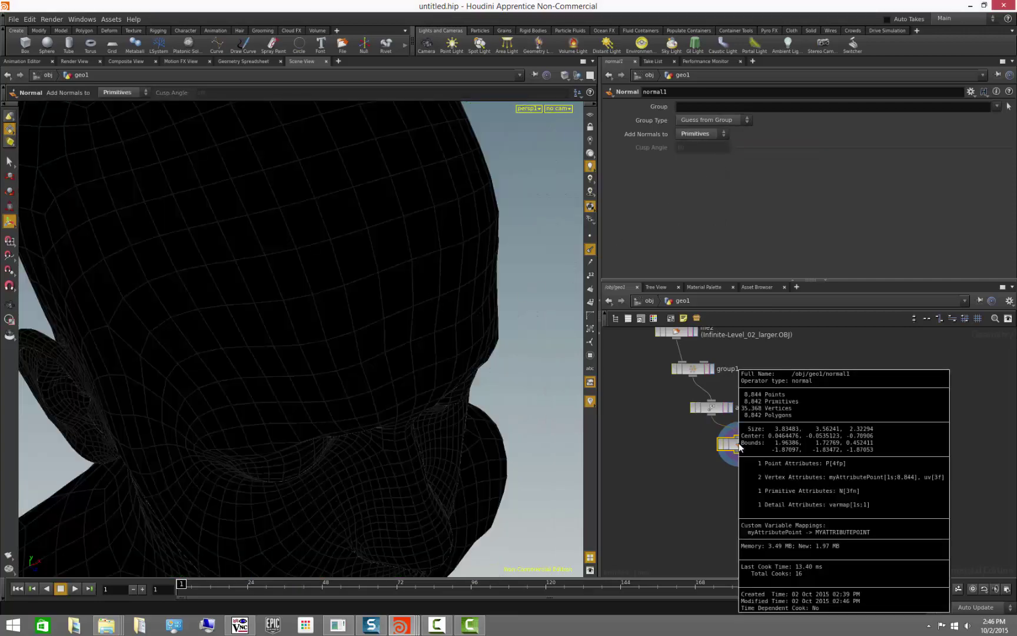
pyautogui.moveTo(352, 374); pyautogui.dragTo(553, 353)
pyautogui.click(590, 289)
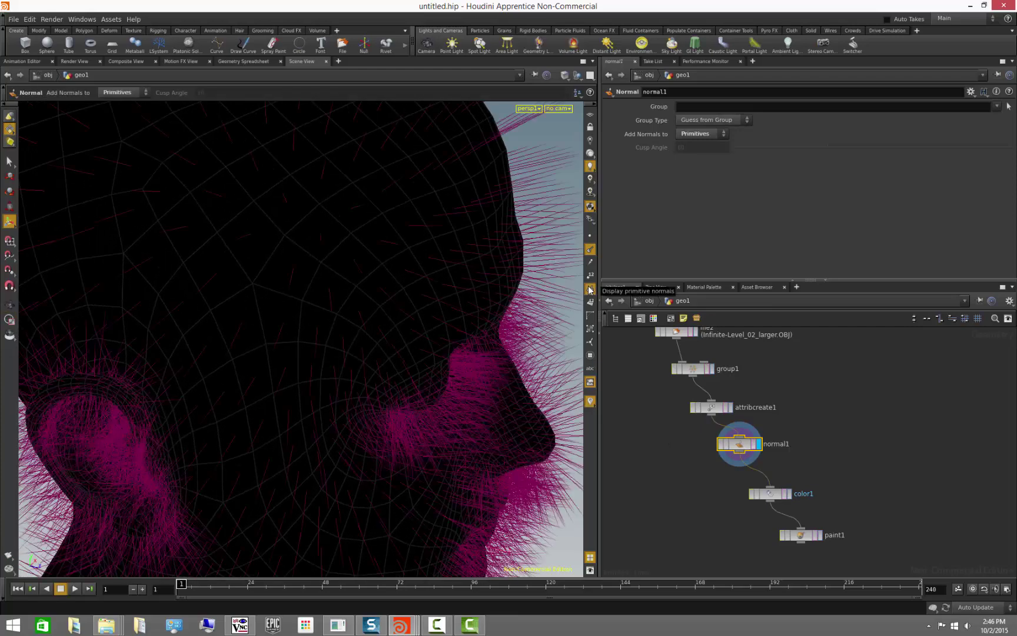
pyautogui.click(590, 289)
# - Set Add Normals back to Vertices and tumble the head to review
pyautogui.click(715, 135)
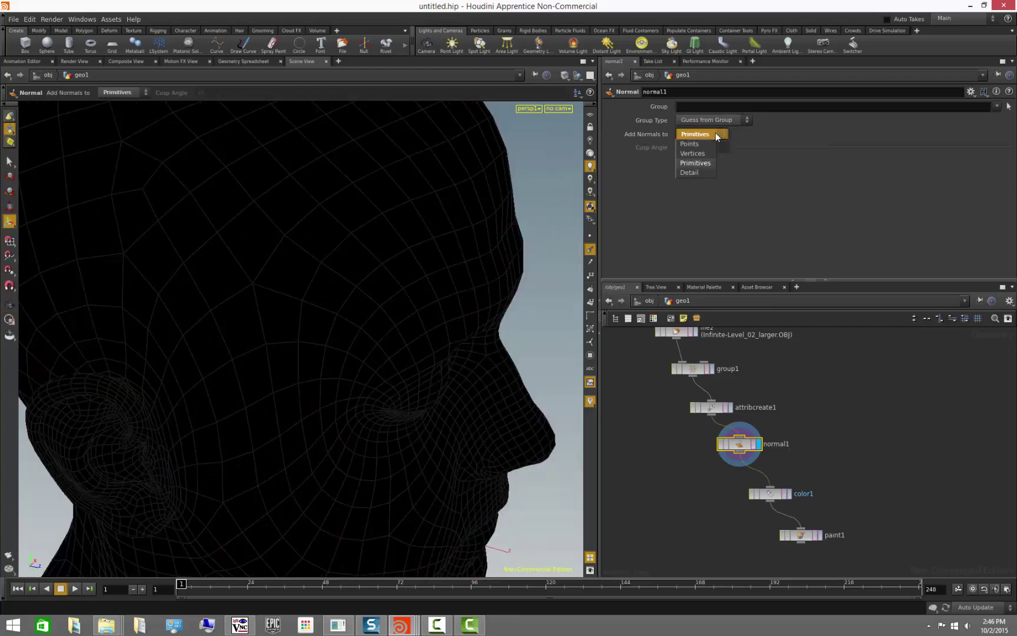
pyautogui.click(692, 153)
pyautogui.press('Escape')
pyautogui.moveTo(442, 341)
pyautogui.mouseDown()
pyautogui.moveTo(268, 321)
pyautogui.moveTo(282, 353)
pyautogui.mouseUp()
pyautogui.press('Return')
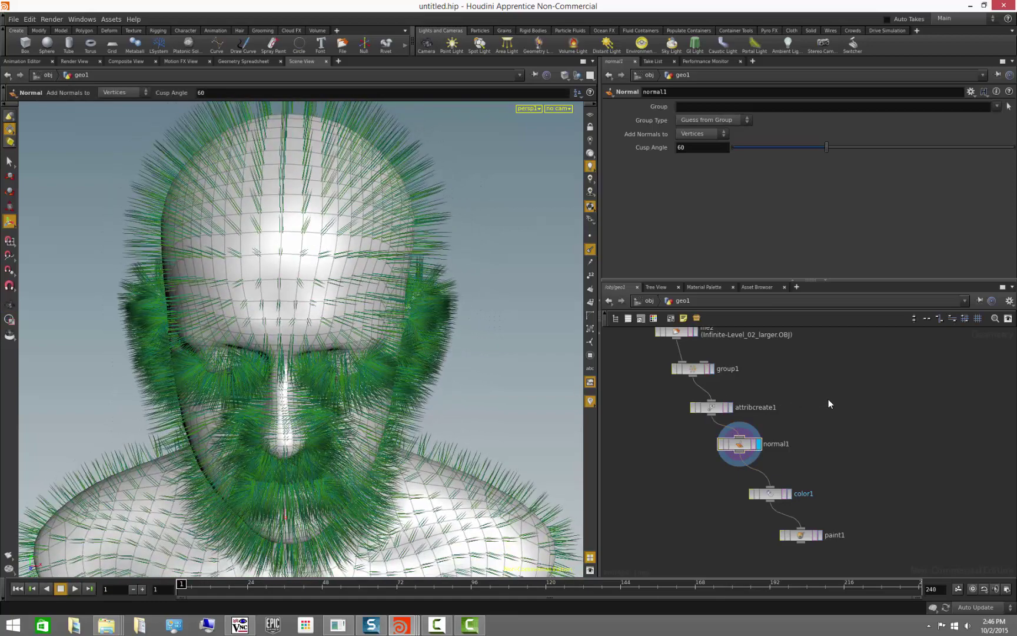
# - Display the color1 node and hide the normals on the head
pyautogui.click(787, 494)
pyautogui.click(765, 493)
pyautogui.click(590, 219)
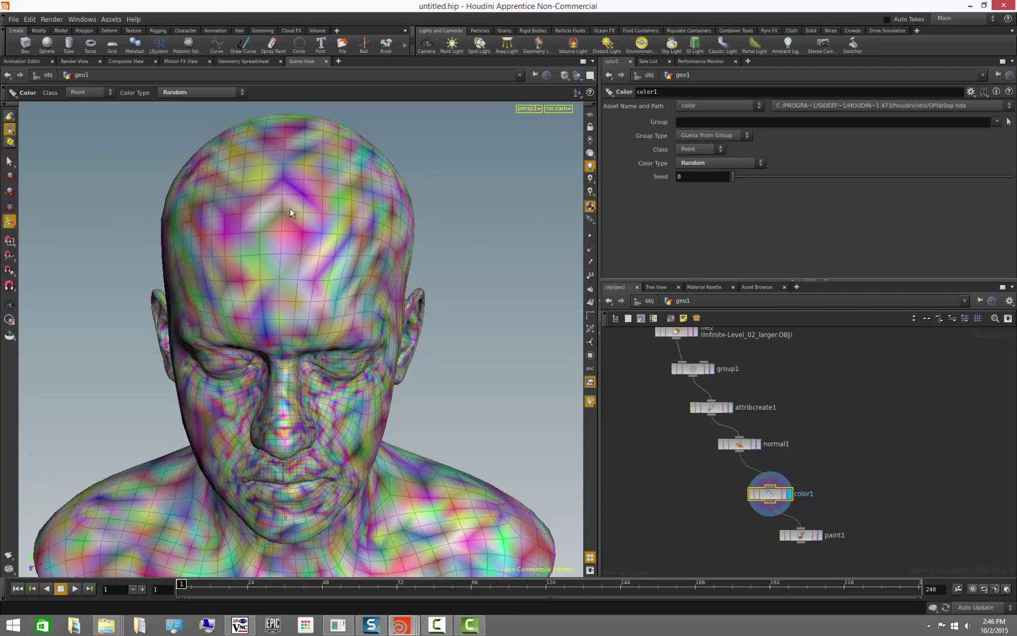
# - Set color1's class to Primitive and change the random colour seed
pyautogui.click(708, 150)
pyautogui.click(698, 169)
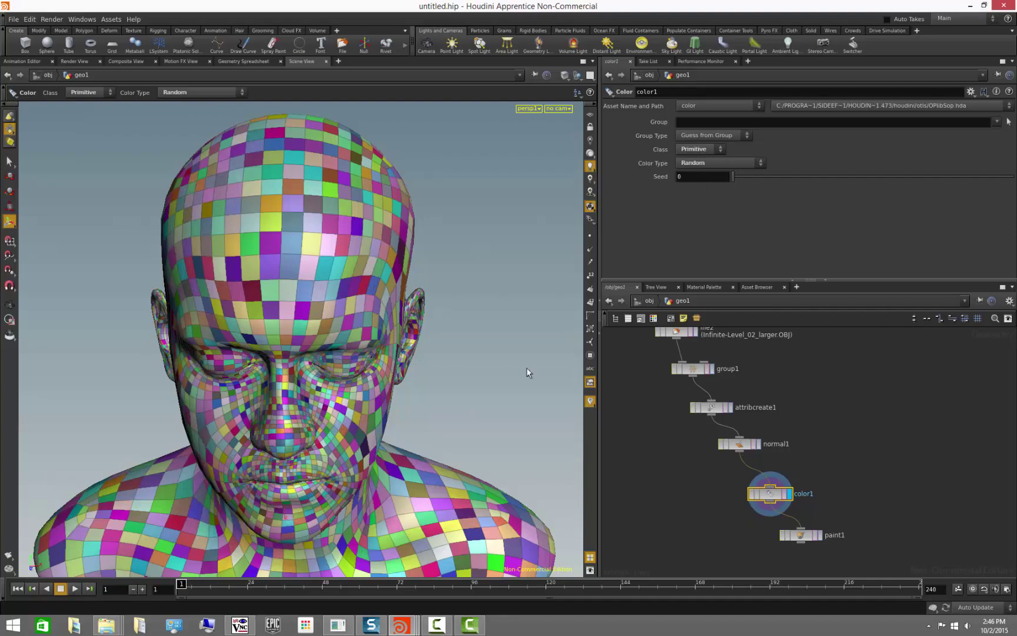
pyautogui.moveTo(413, 425); pyautogui.dragTo(390, 398)
pyautogui.moveTo(735, 177); pyautogui.dragTo(726, 202)
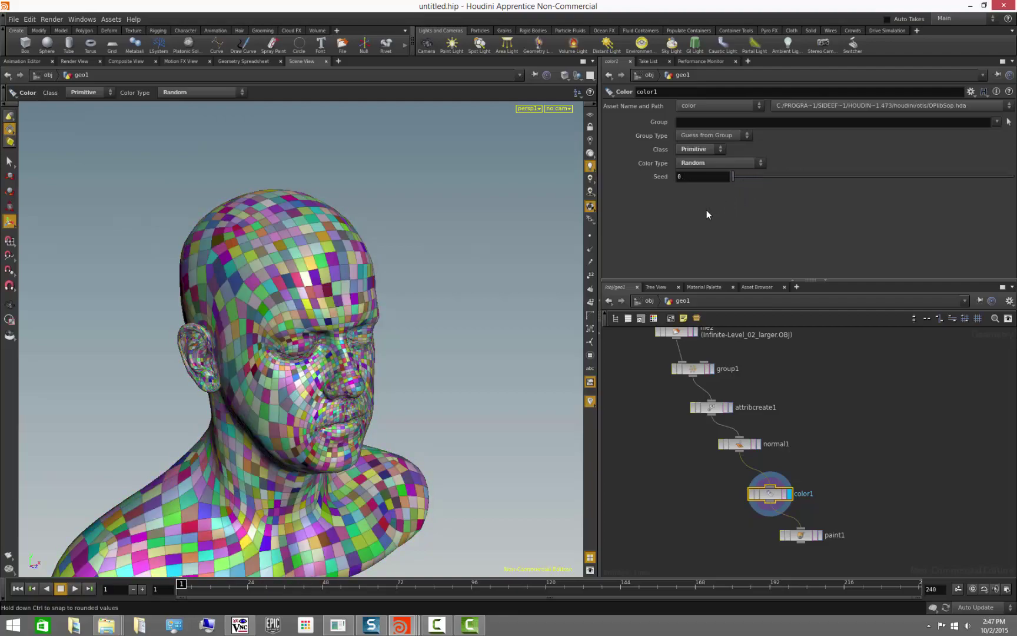
# - Switch color1's class to Vertex and raise the random seed
pyautogui.click(710, 150)
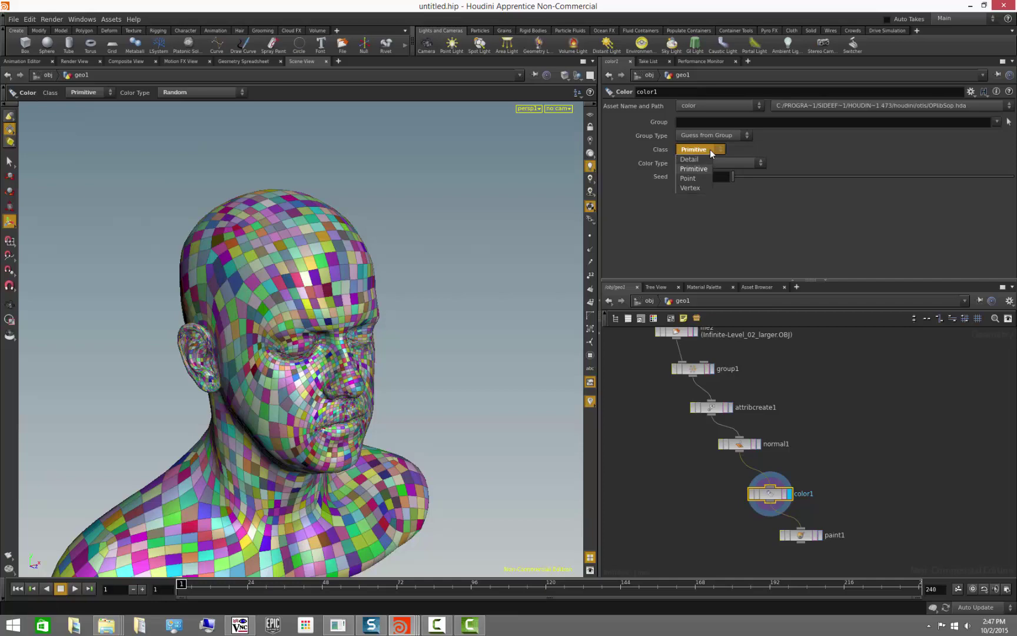
pyautogui.click(698, 188)
pyautogui.press('Escape')
pyautogui.moveTo(374, 280); pyautogui.dragTo(411, 304)
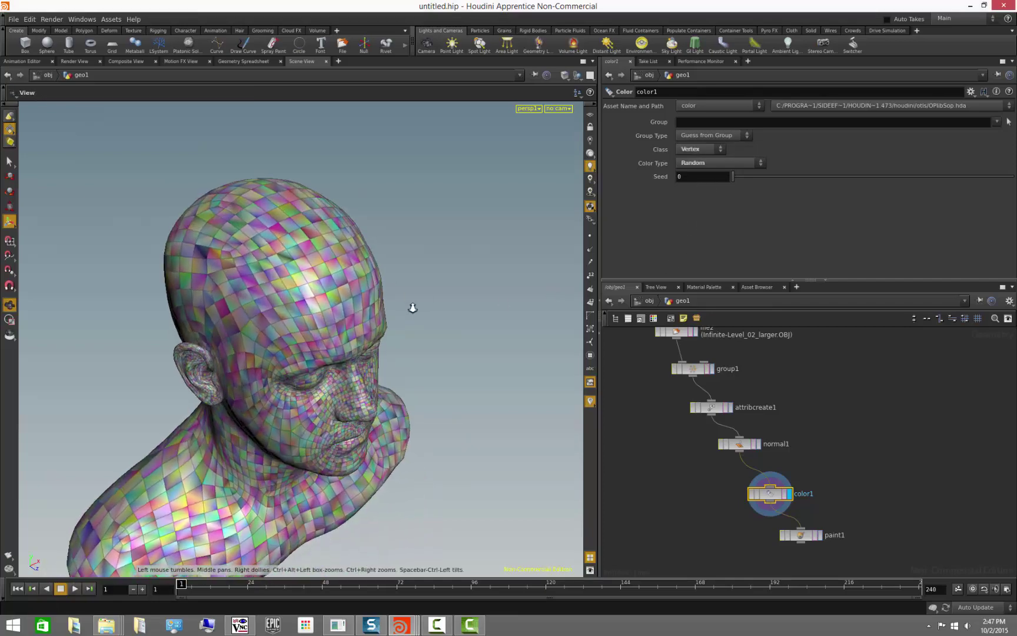
pyautogui.moveTo(411, 304); pyautogui.dragTo(546, 327, button='right')
pyautogui.press('Return')
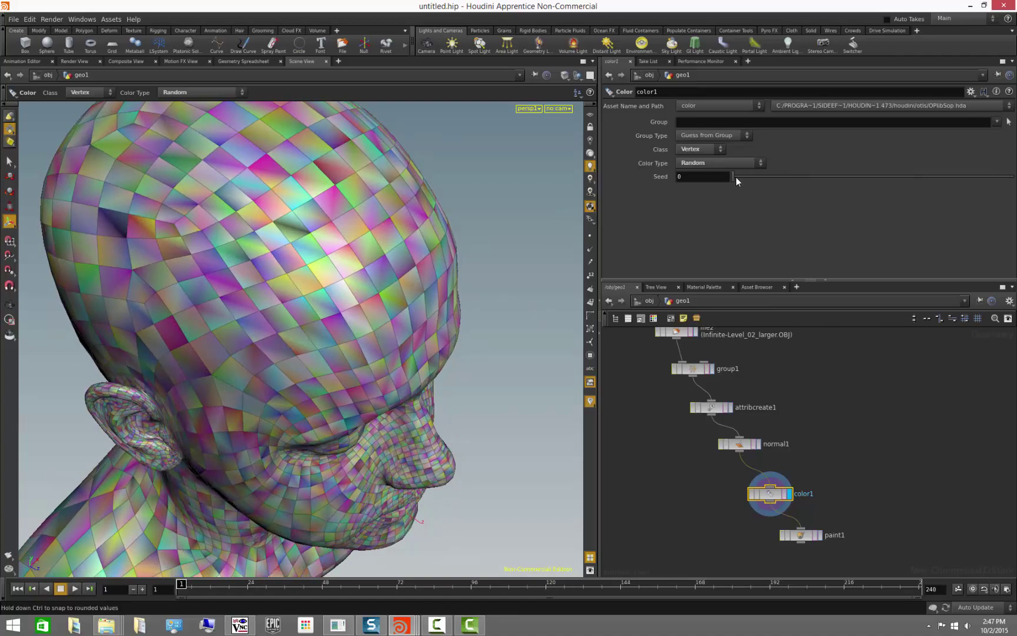
pyautogui.moveTo(736, 177); pyautogui.dragTo(764, 177)
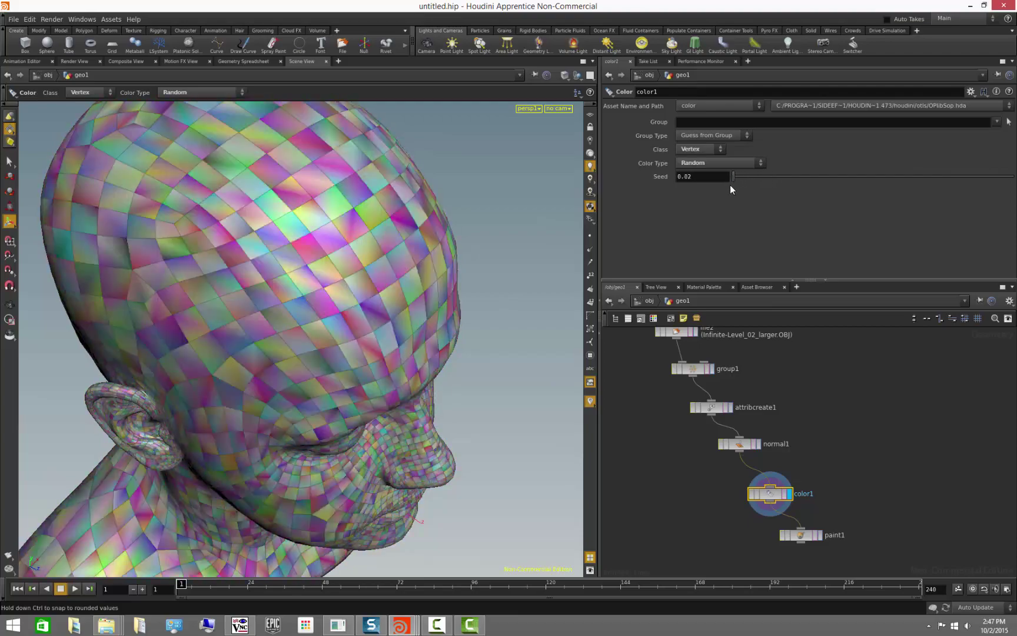
# - Set Color Type to Bounding Box for a gradient across the head
pyautogui.click(728, 165)
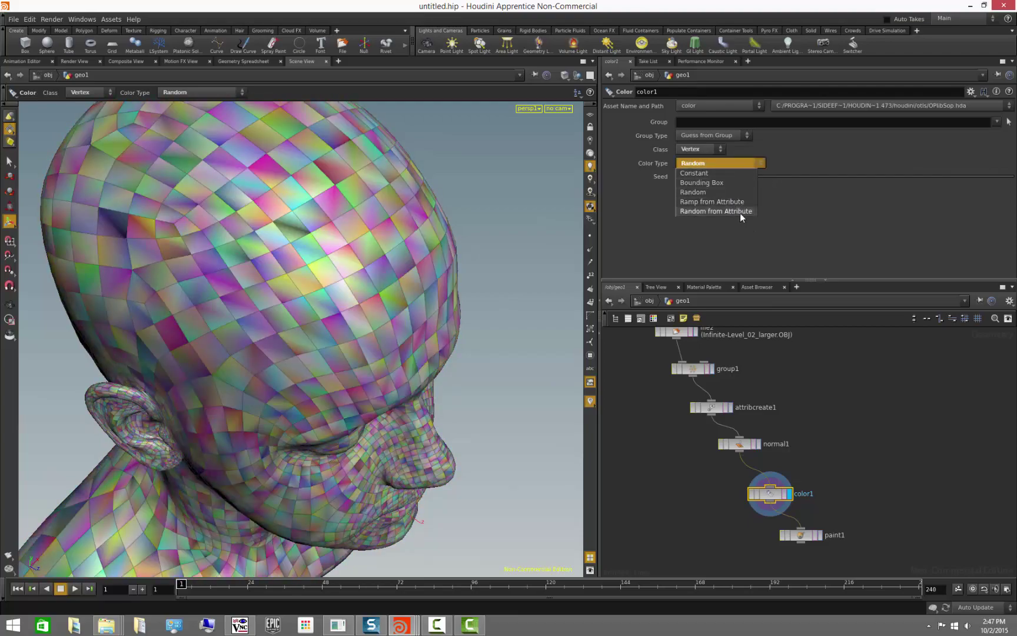
pyautogui.click(737, 182)
pyautogui.press('Escape')
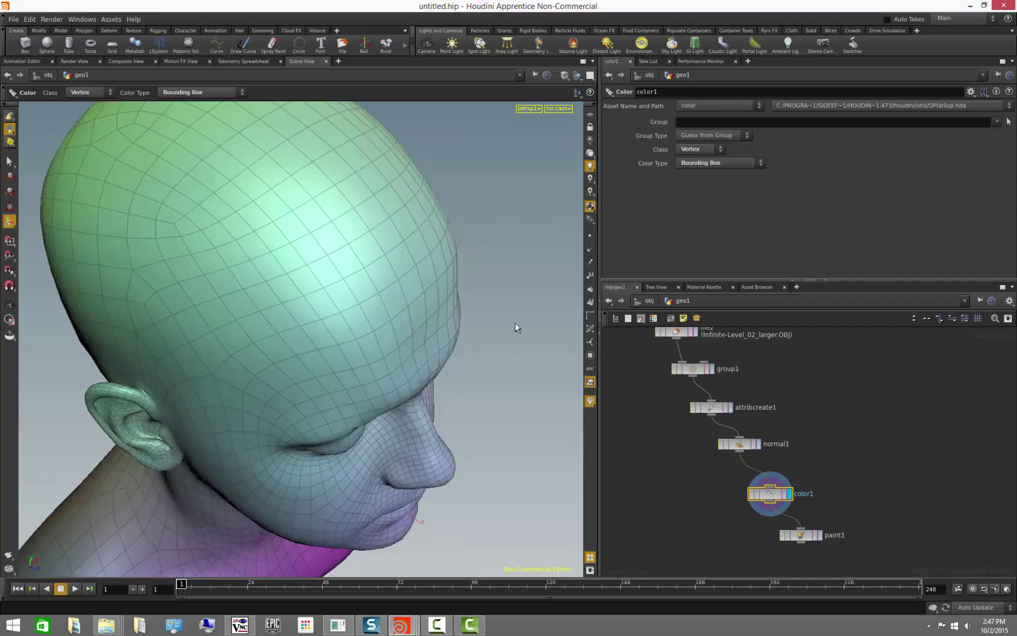
pyautogui.moveTo(515, 323); pyautogui.dragTo(406, 376)
pyautogui.scroll(-5, 346, 319)
pyautogui.press('Return')
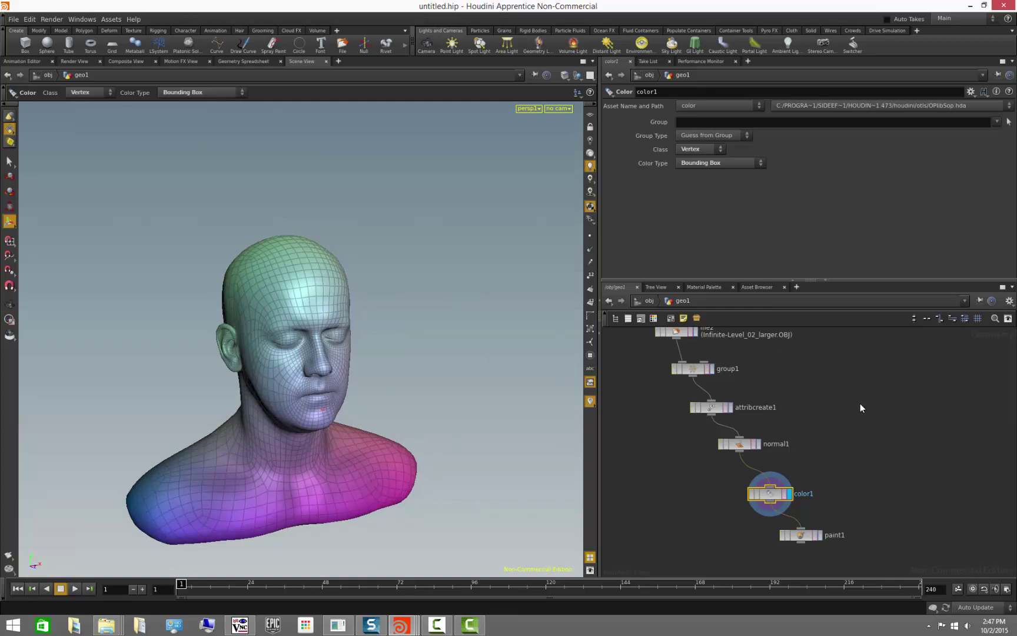
# - Select paint1 to see its parameters while color1 stays displayed
pyautogui.click(818, 535)
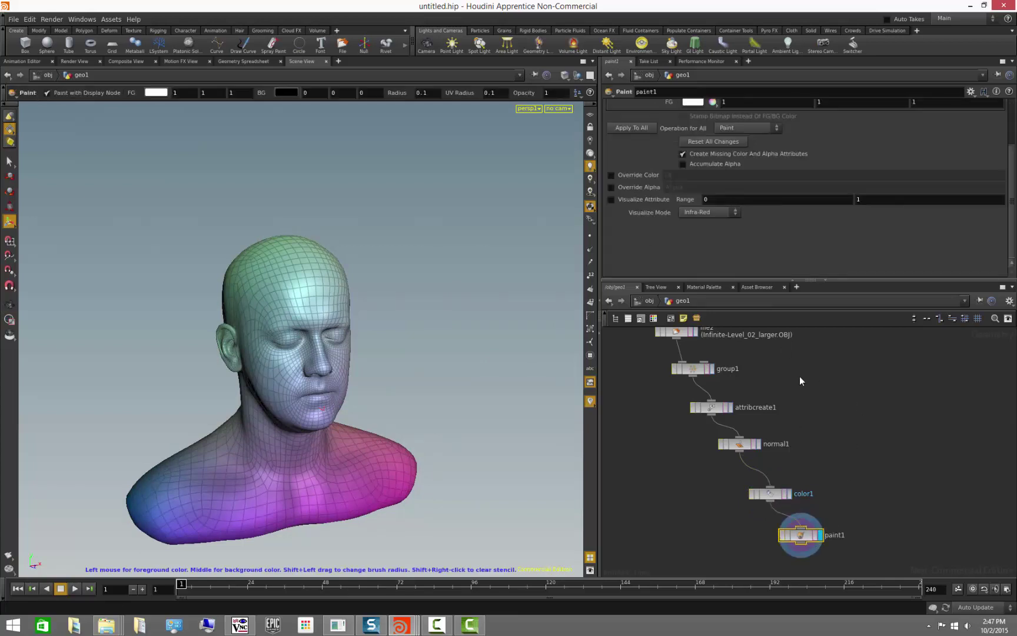
pyautogui.click(788, 495)
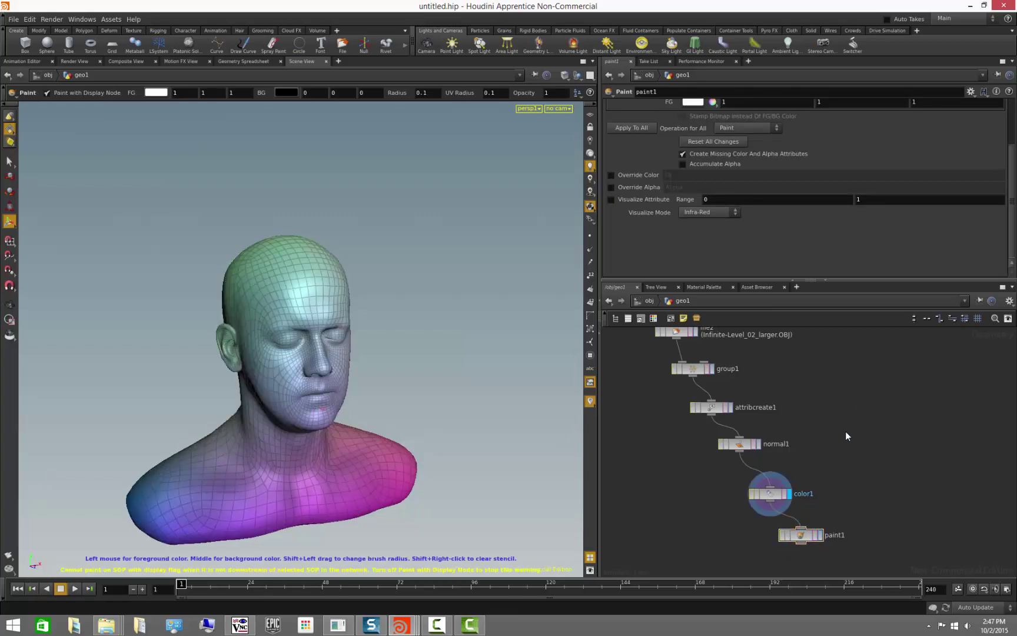